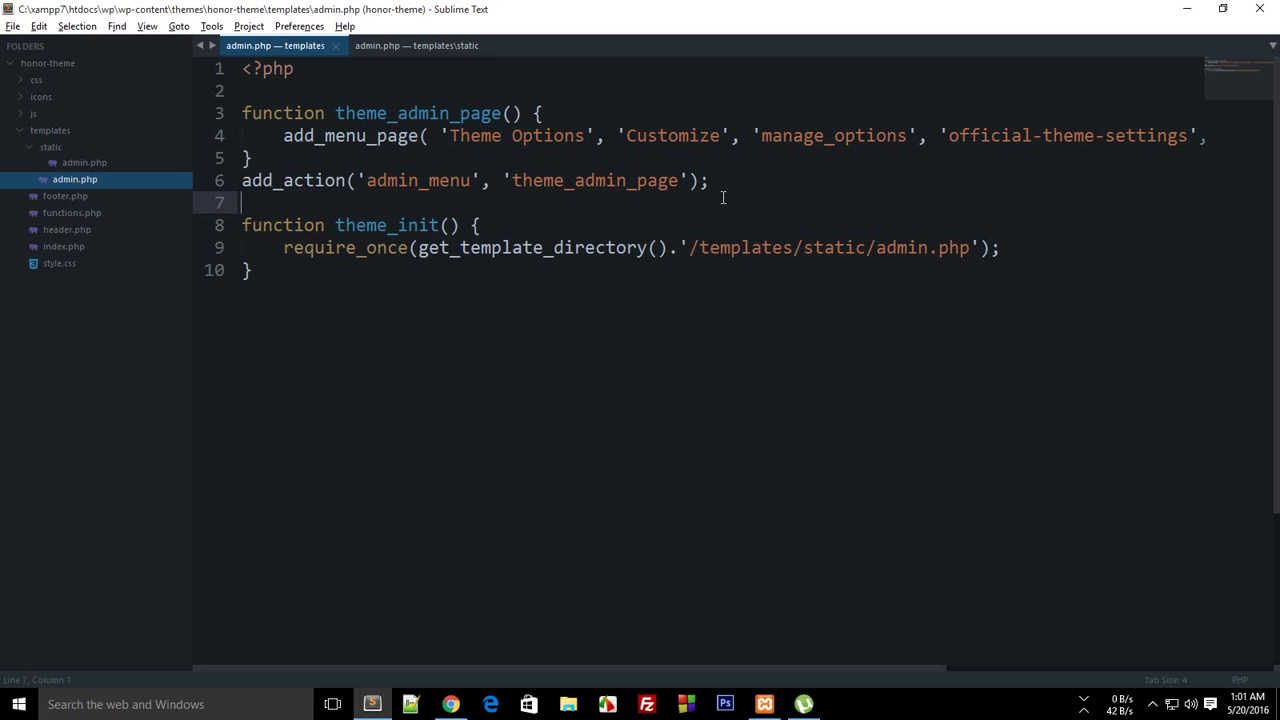
Switch from the admin.php code to Chrome to view the WordPress Settings Page
key(alt+Tab)
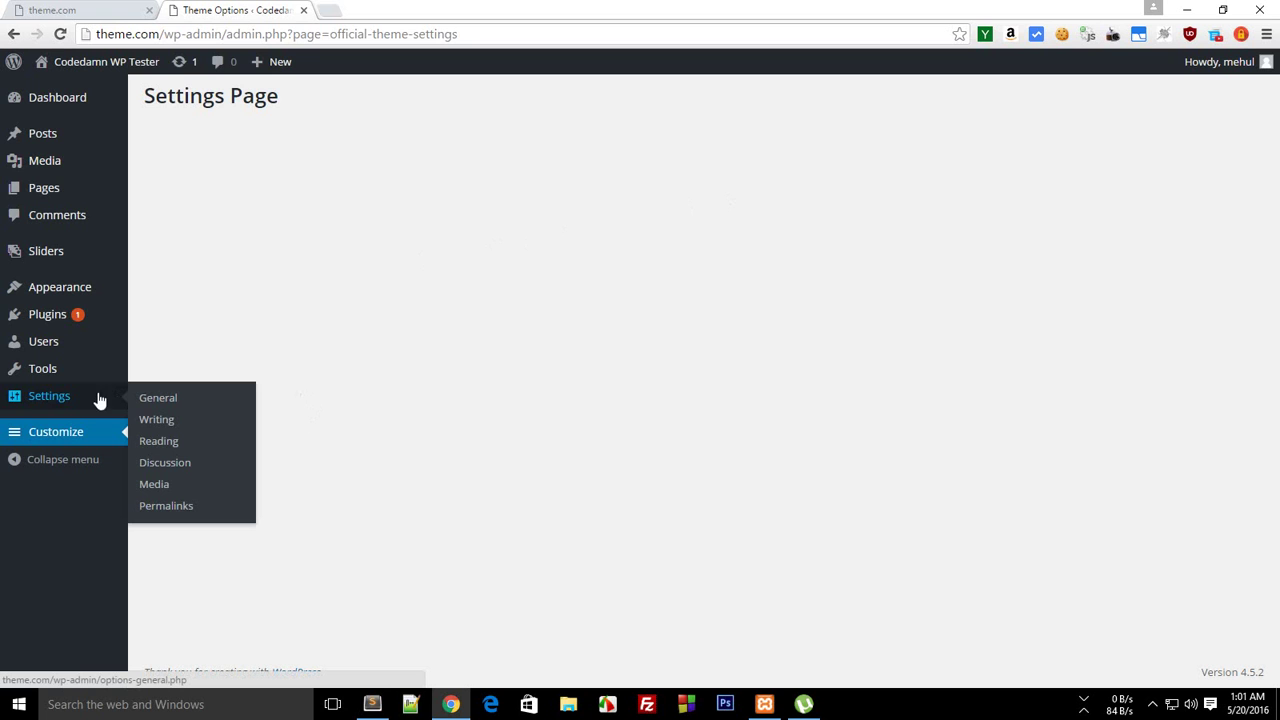
Check the Settings menu in the WordPress admin sidebar, then return to admin.php
mouse_move(49, 396)
click(54, 400)
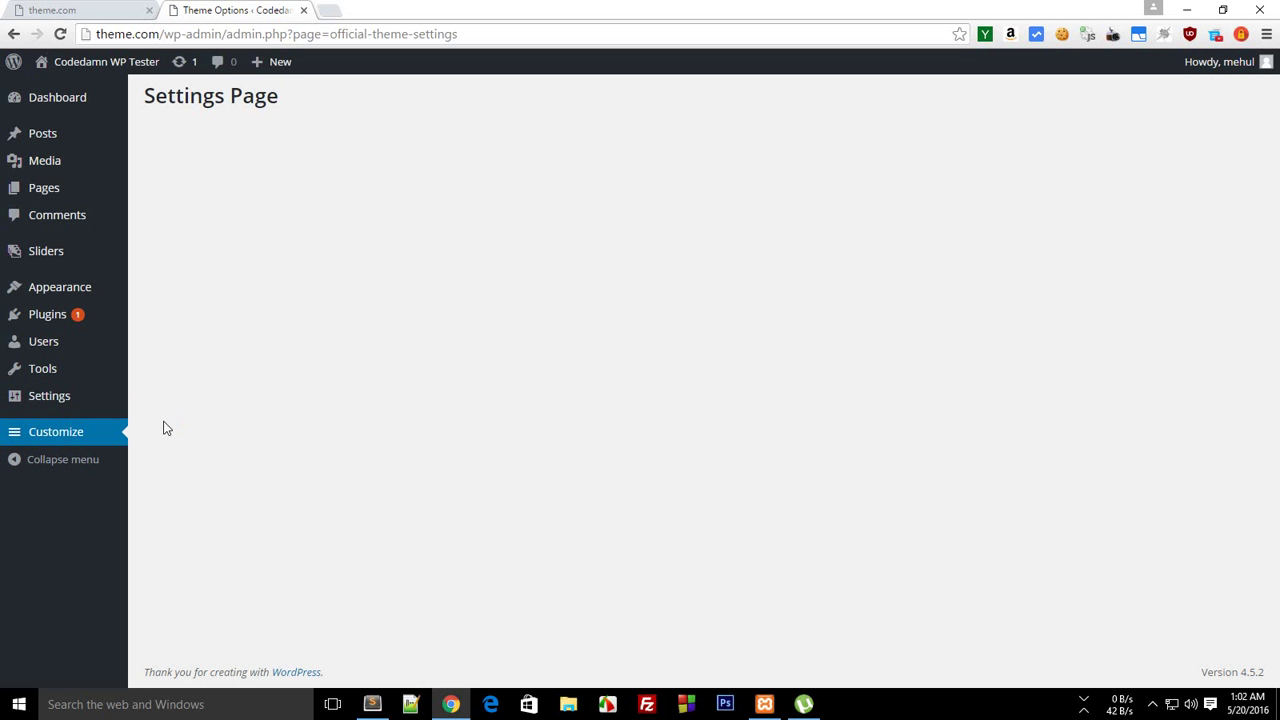
key(alt+Tab)
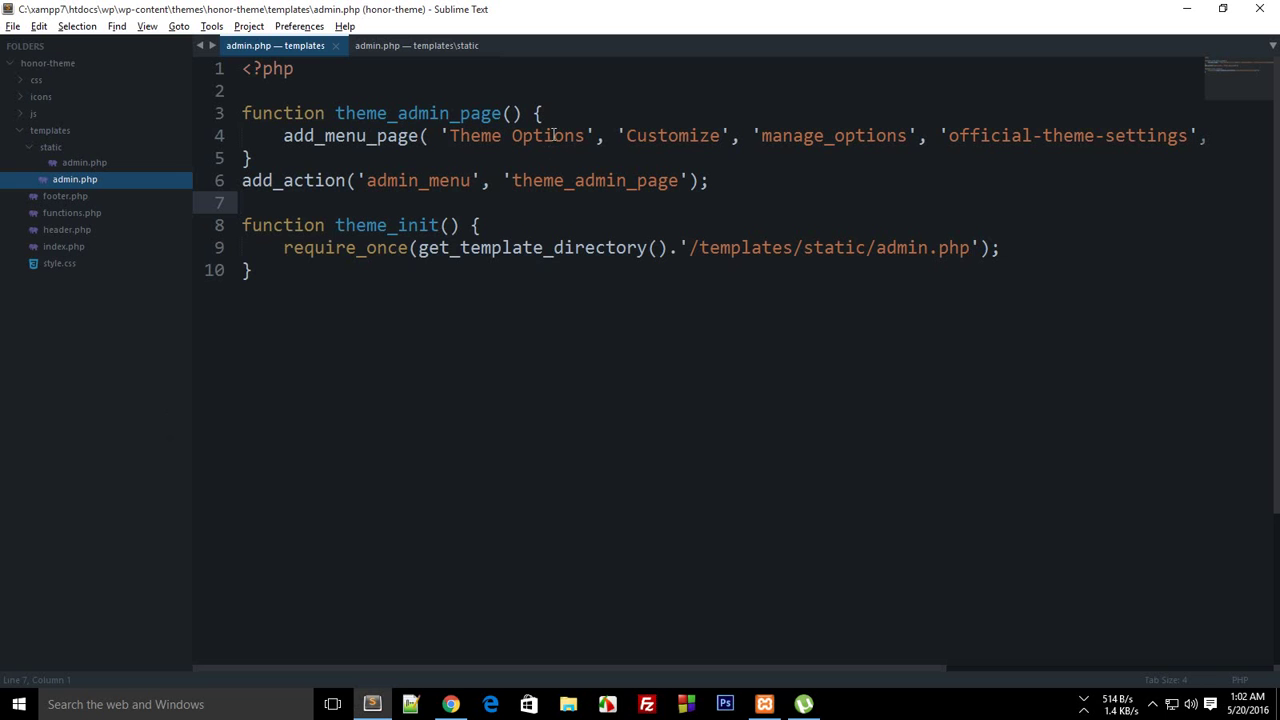
Insert an autocompleted add_submenu_page call on a new line below add_menu_page
click(546, 135)
key(End)
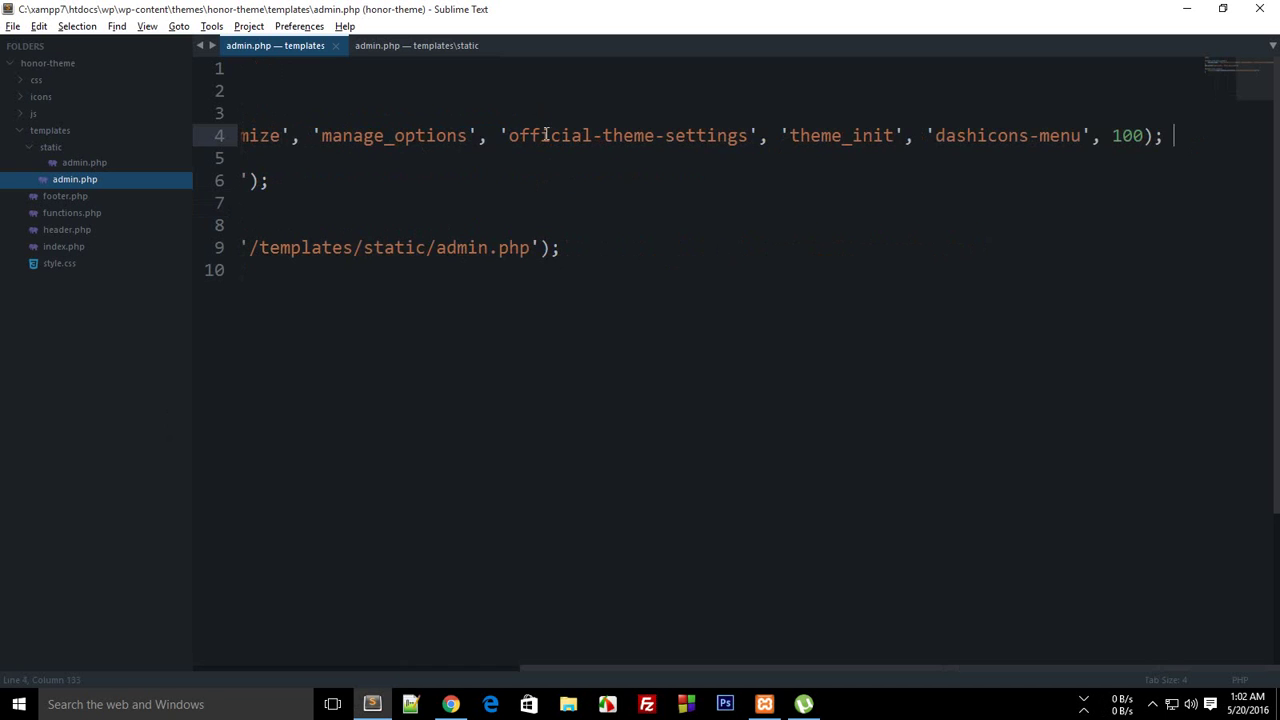
key(Return)
text(add_s)
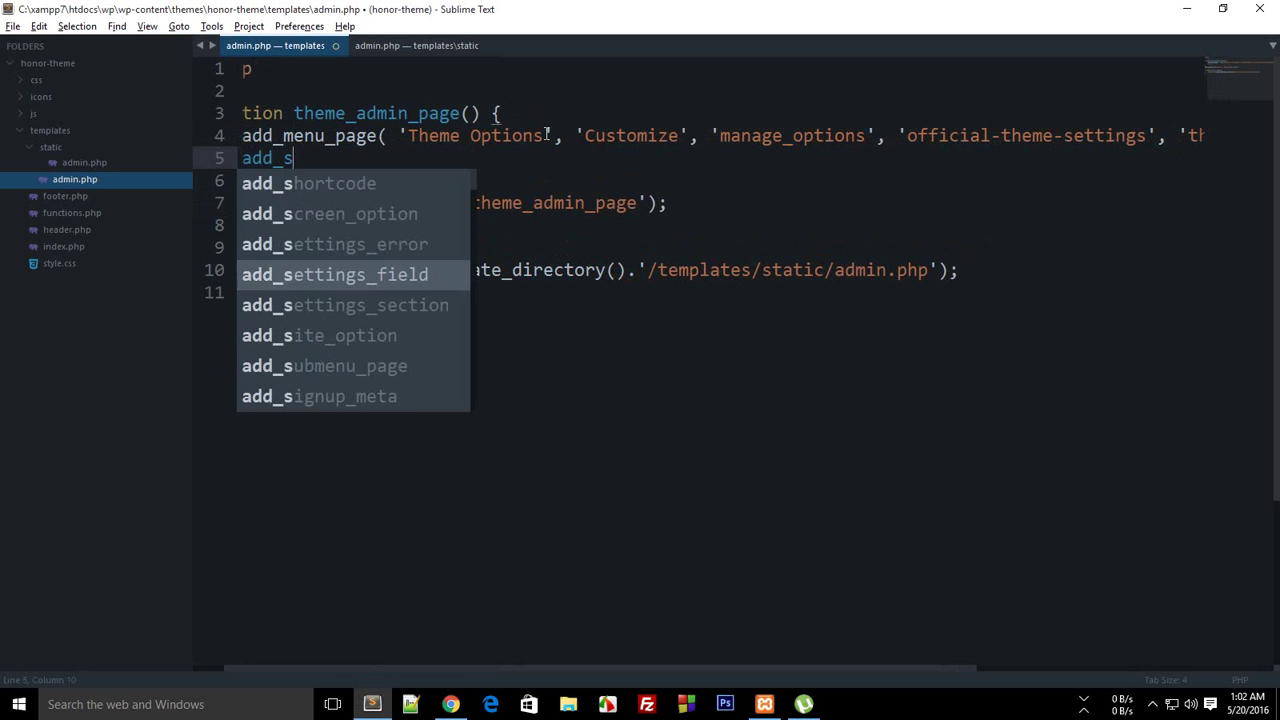
text(e)
key(BackSpace)
text(ub)
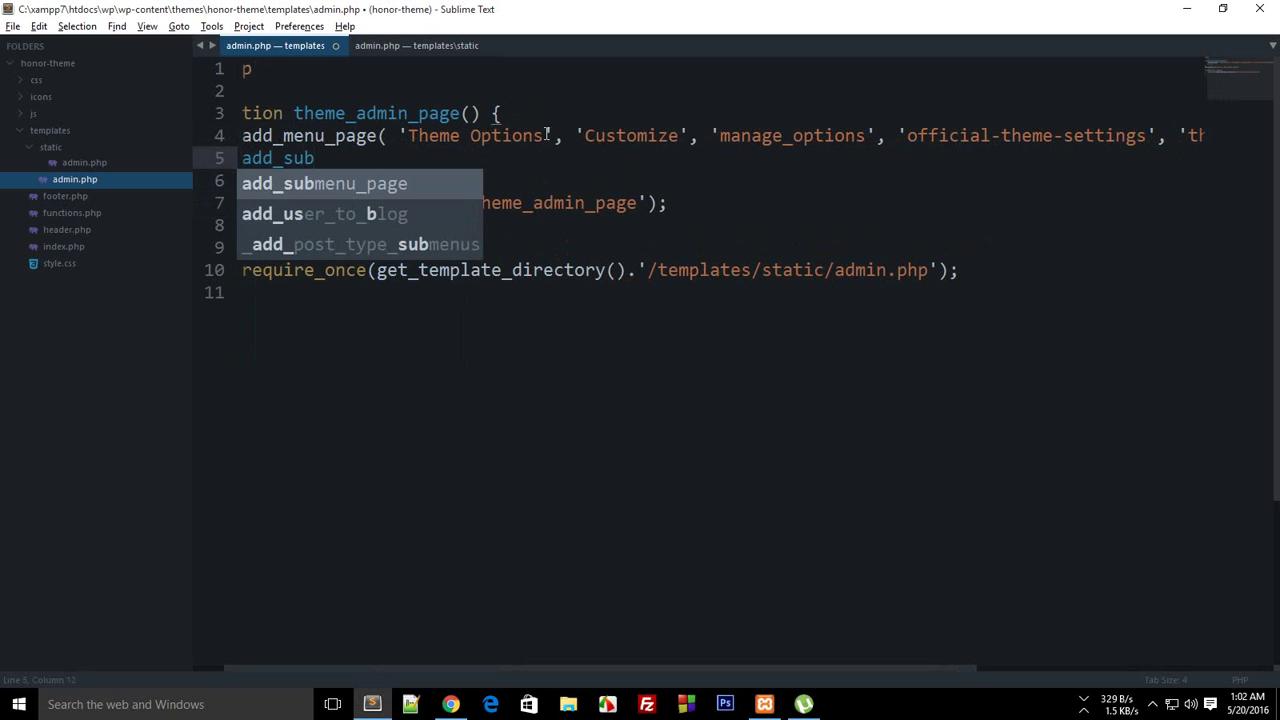
key(Return)
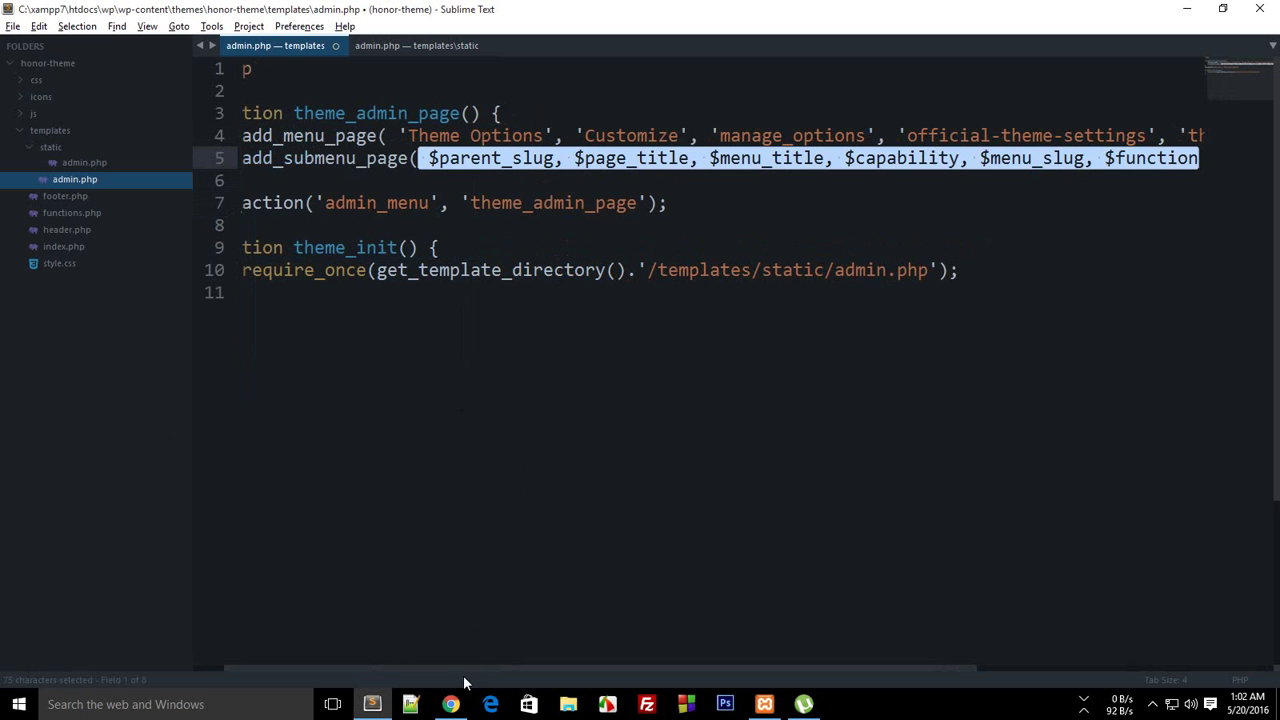
drag(433, 667, 358, 667)
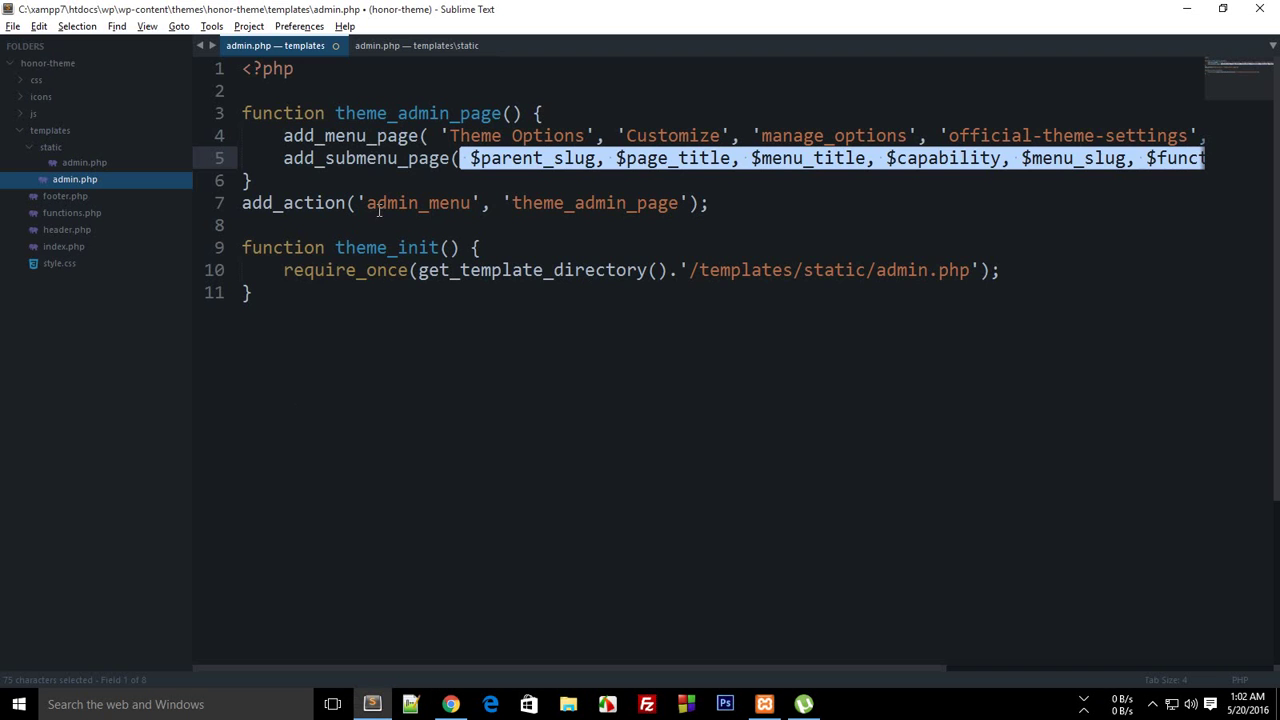
Glance at WordPress, then select the $parent_slug placeholder in the new call
key(alt+Tab)
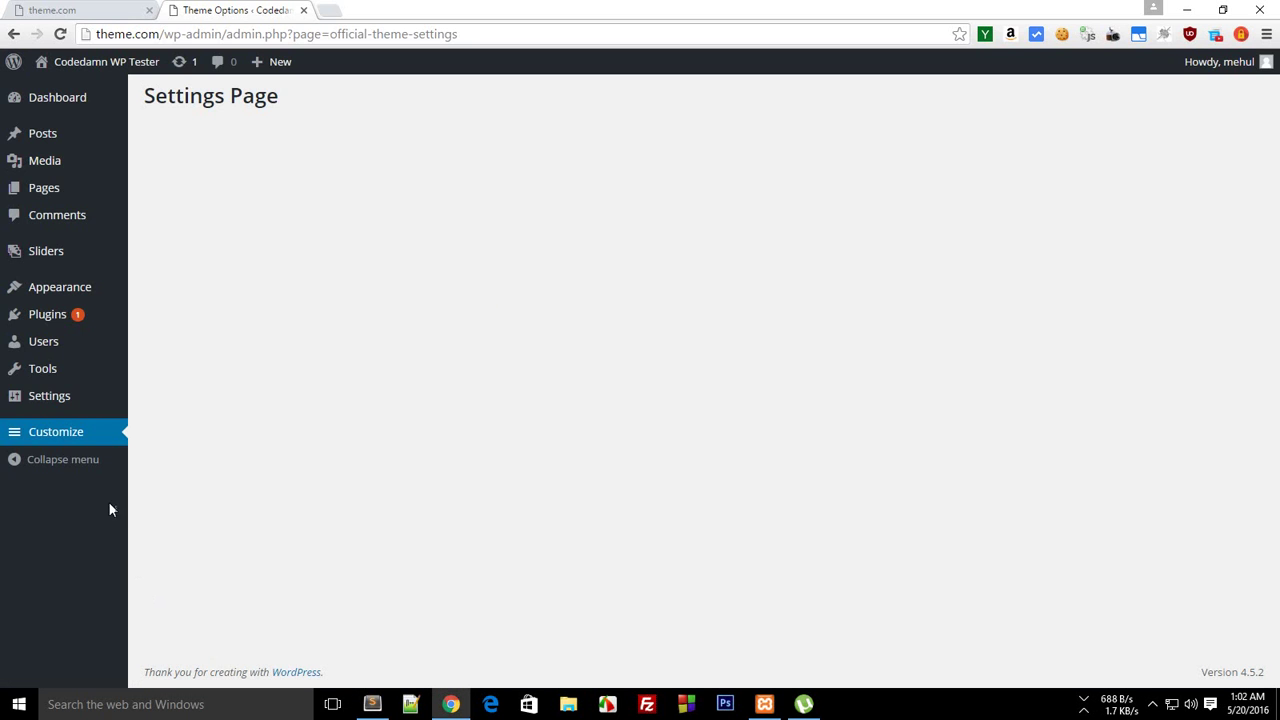
key(alt+Tab)
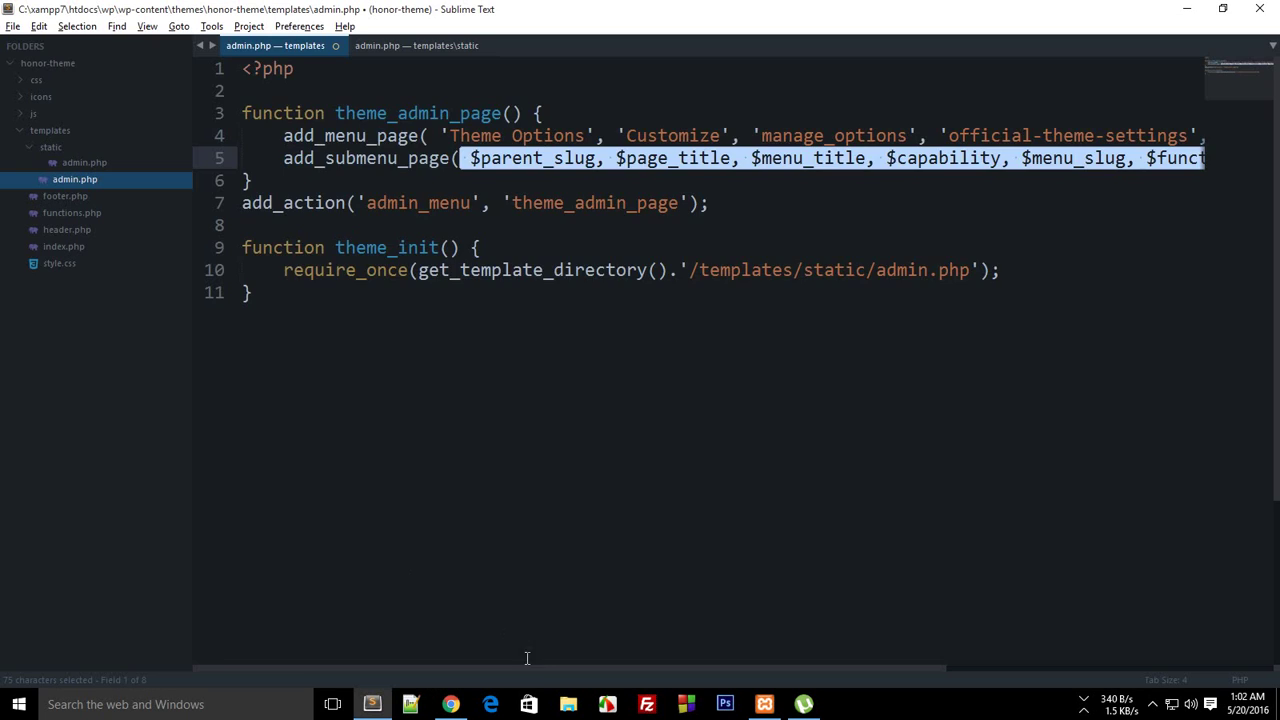
mouse_move(526, 662)
mouse_down()
mouse_move(594, 672)
mouse_move(539, 672)
mouse_up()
click(530, 160)
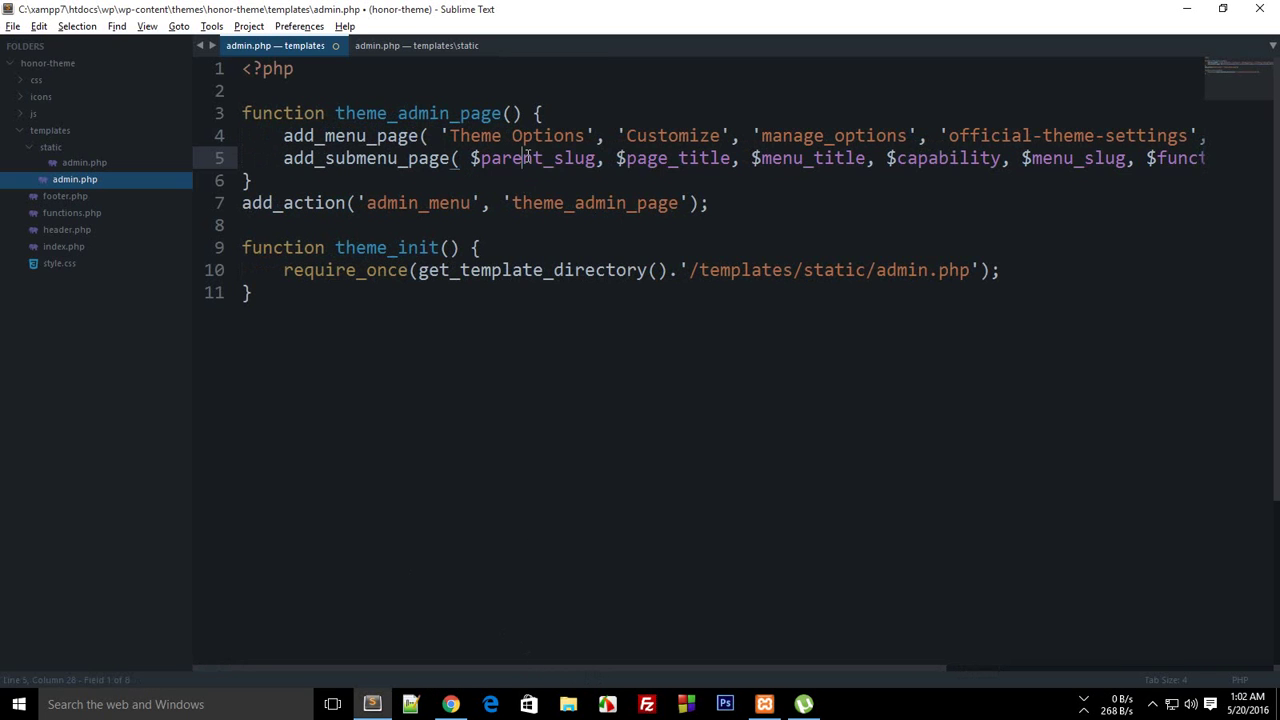
double_click(552, 158)
click(625, 160)
drag(598, 158, 472, 158)
Replace $parent_slug with the copied 'official-theme-settings' slug and save admin.php
drag(944, 135, 970, 135)
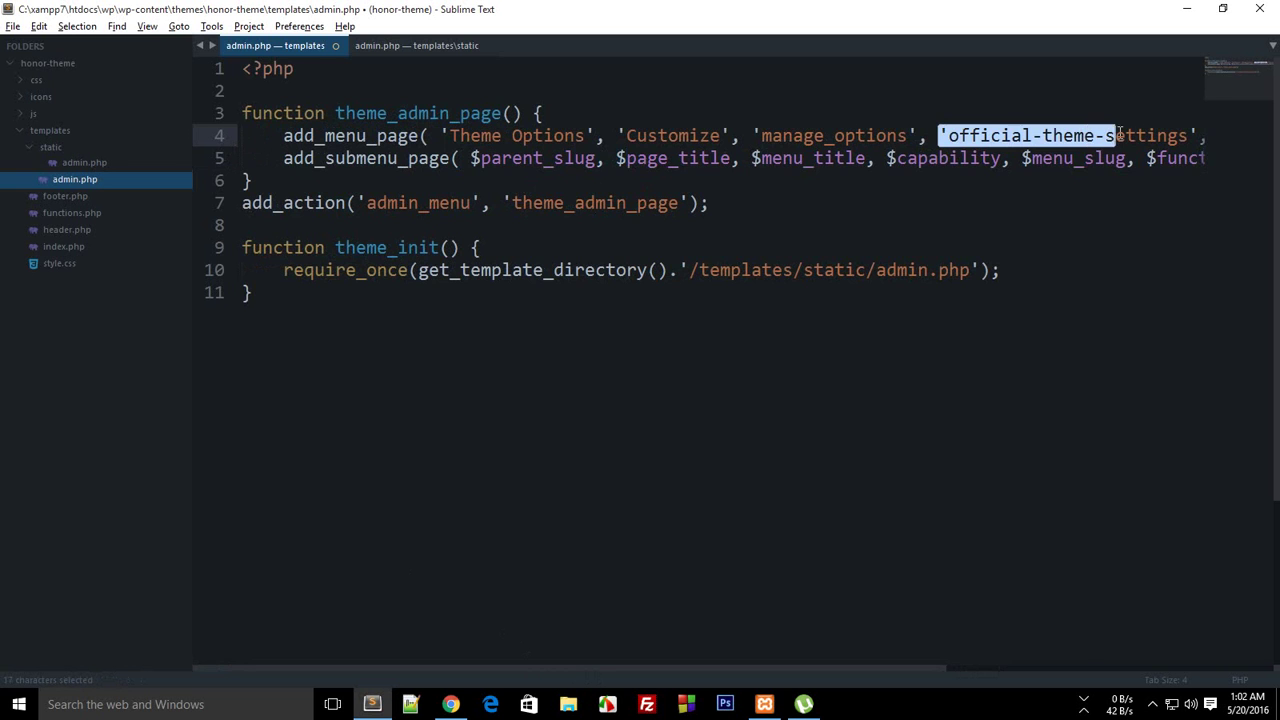
key(ctrl+c)
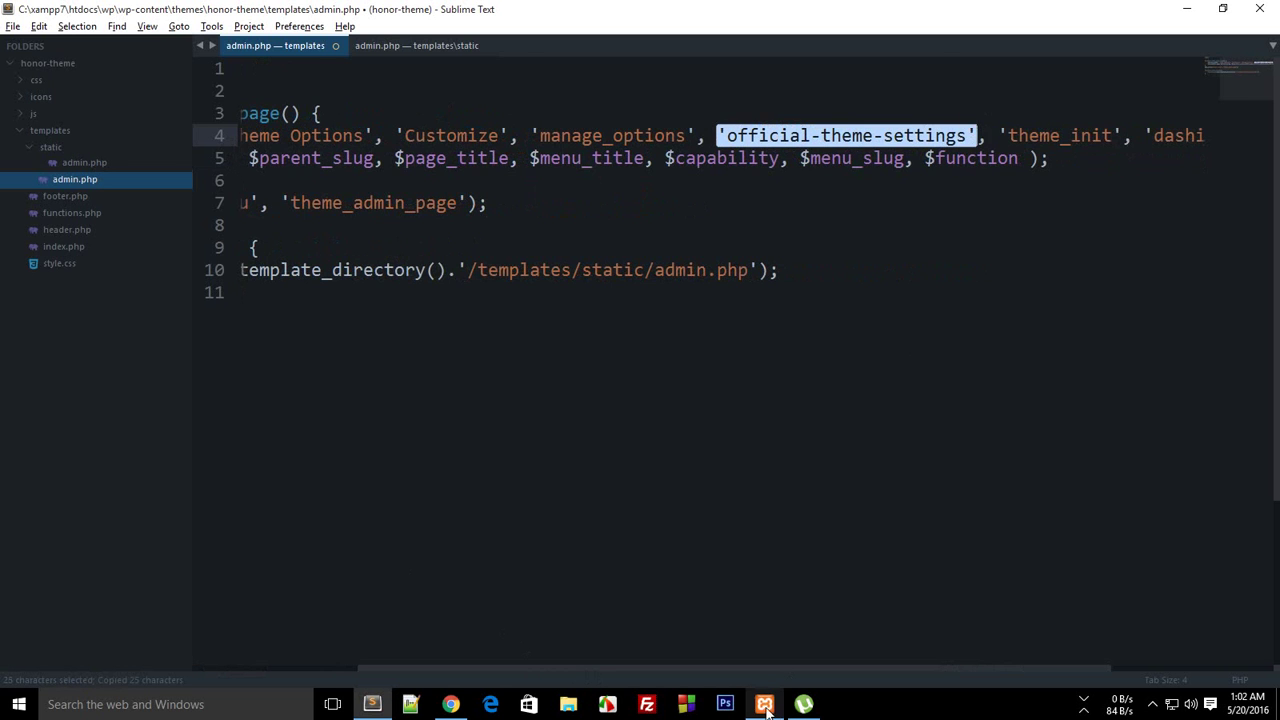
drag(728, 668, 680, 668)
drag(316, 158, 440, 158)
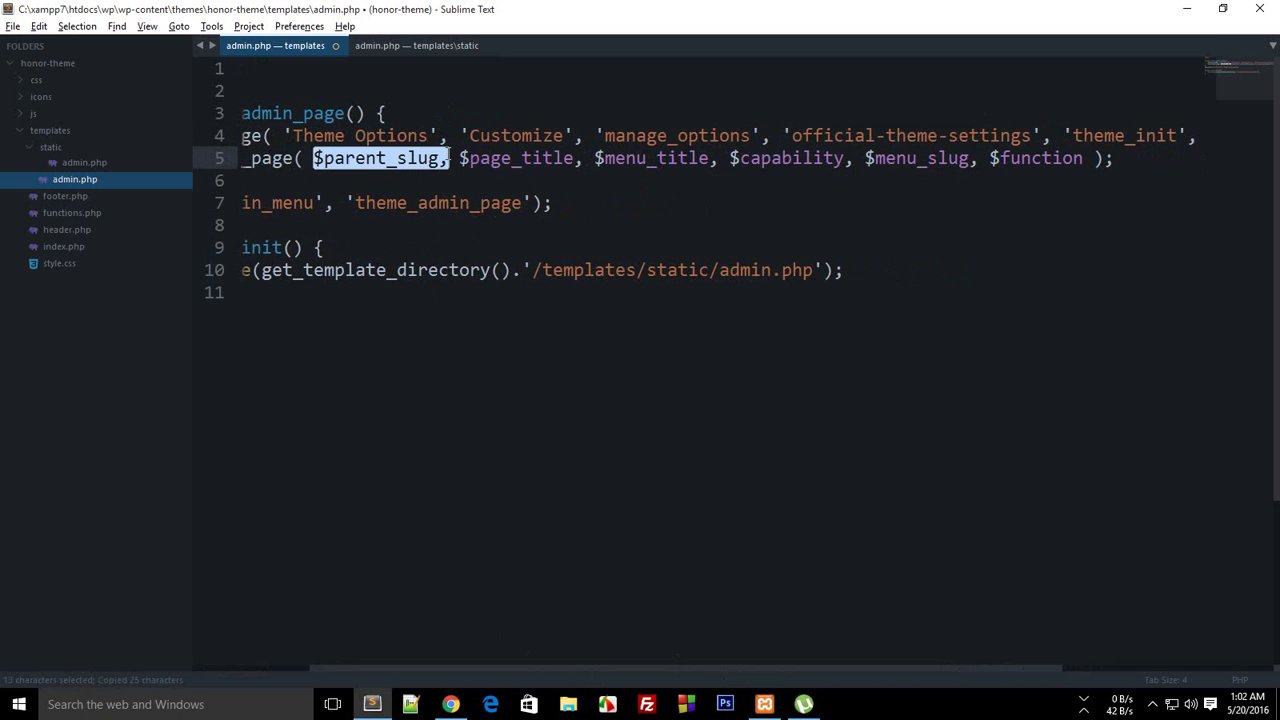
key(ctrl+v)
key(ctrl+s)
drag(595, 158, 710, 158)
Set the submenu page title to 'Settings' and save
key(BackSpace)
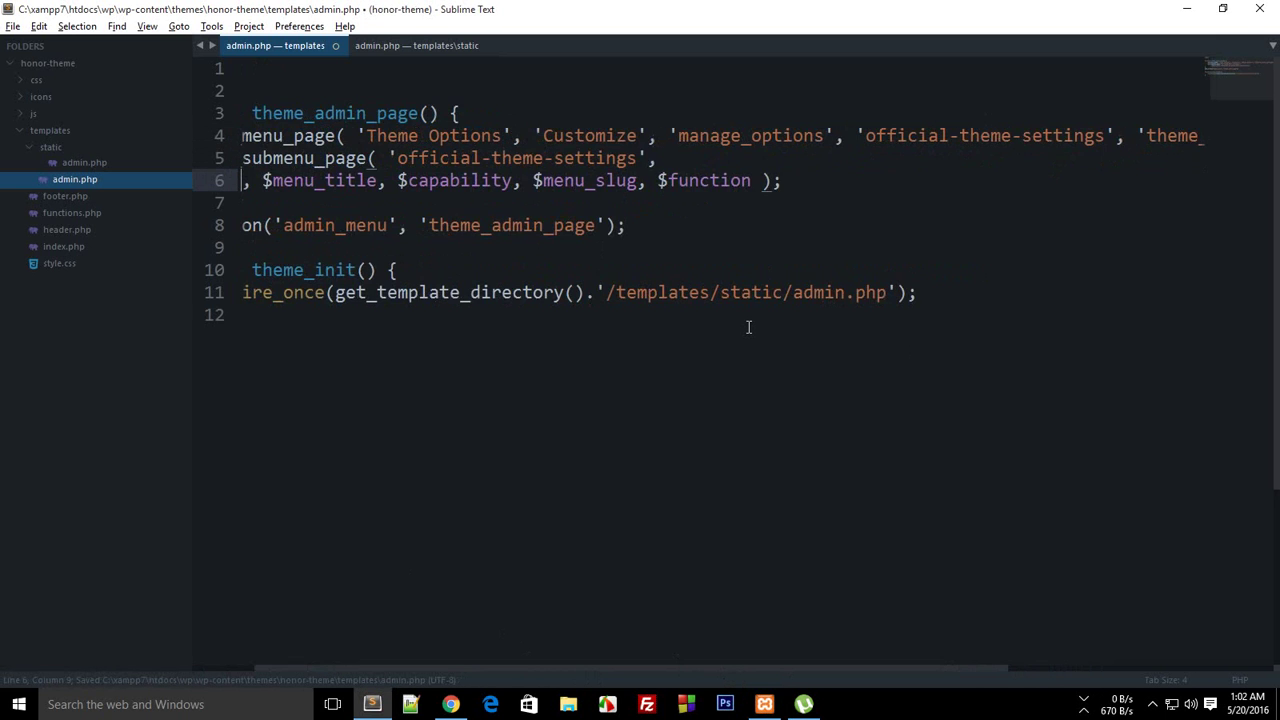
text('')
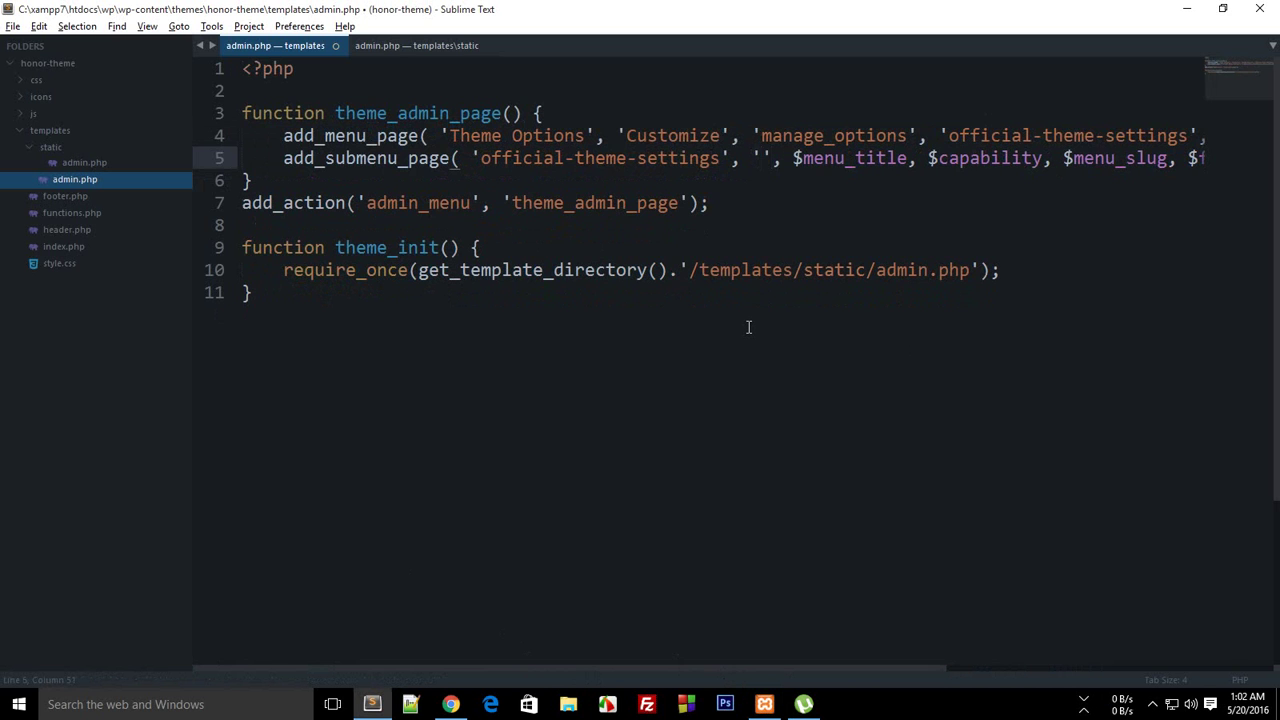
text(Se)
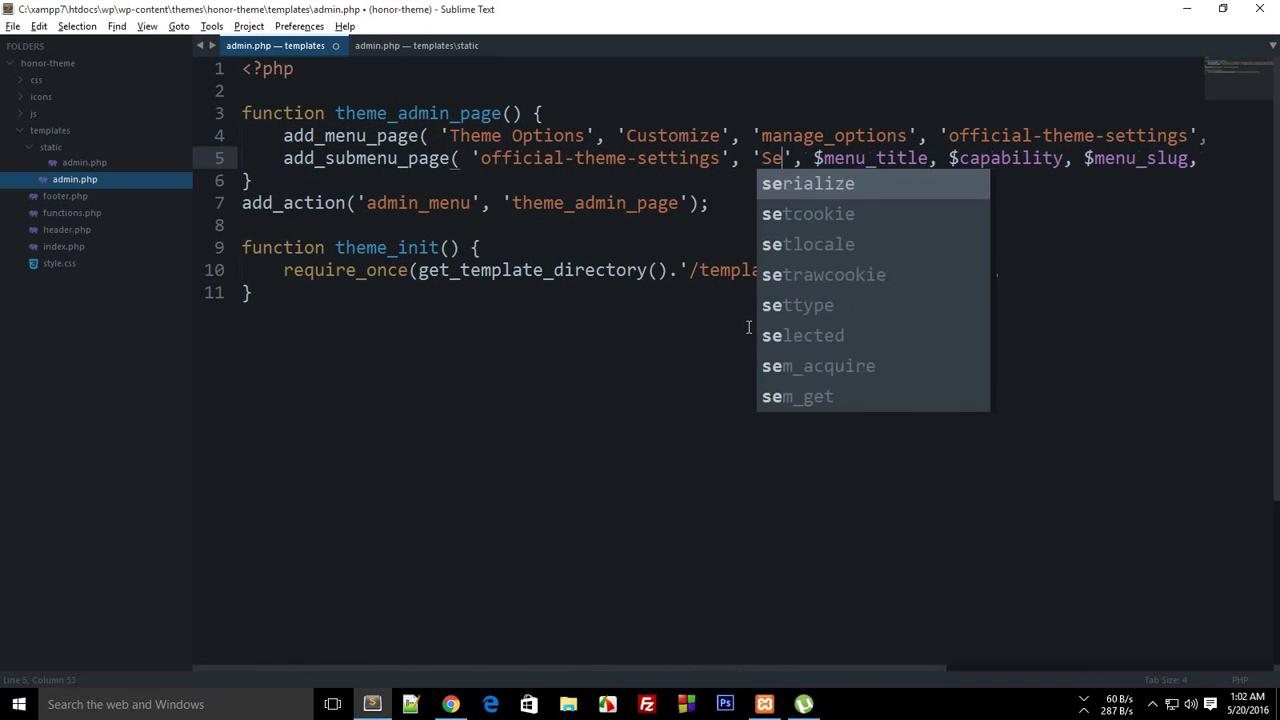
text(ttigns)
key(BackSpace)
key(BackSpace)
text(ng)
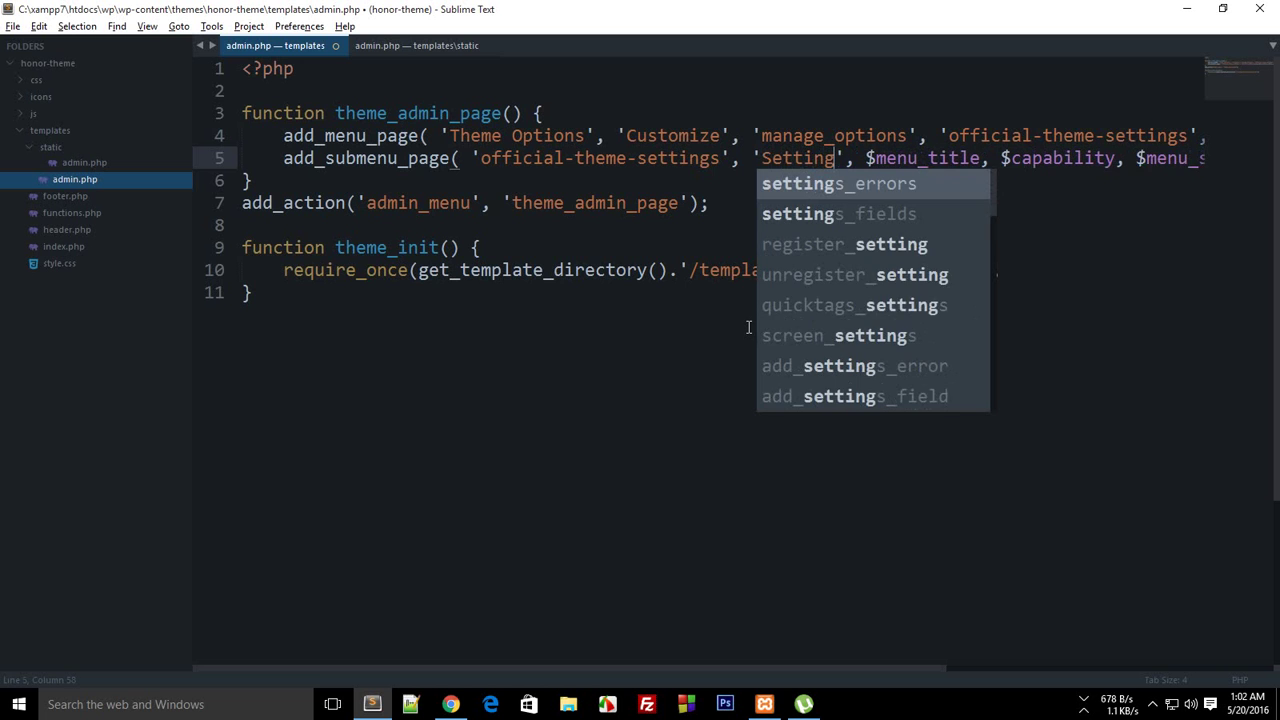
text(s)
key(ctrl+s)
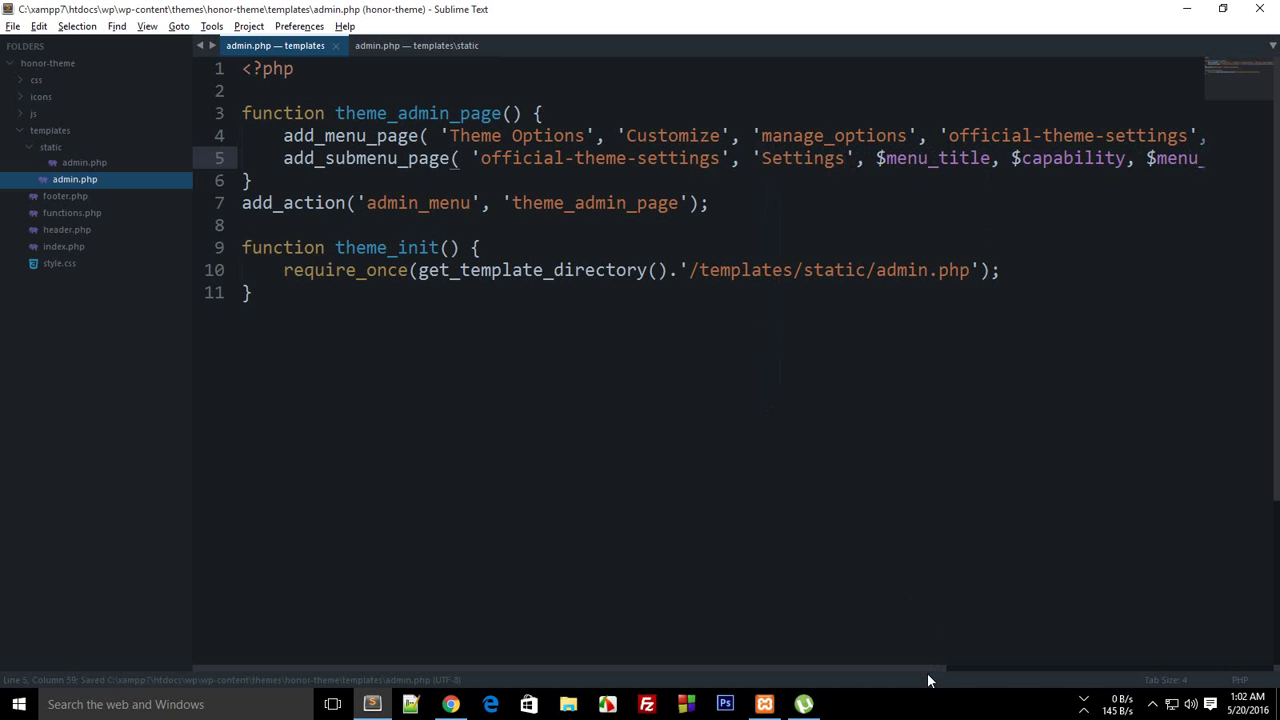
Set the submenu menu title to 'Homepage' and save
drag(927, 673, 1115, 673)
double_click(700, 158)
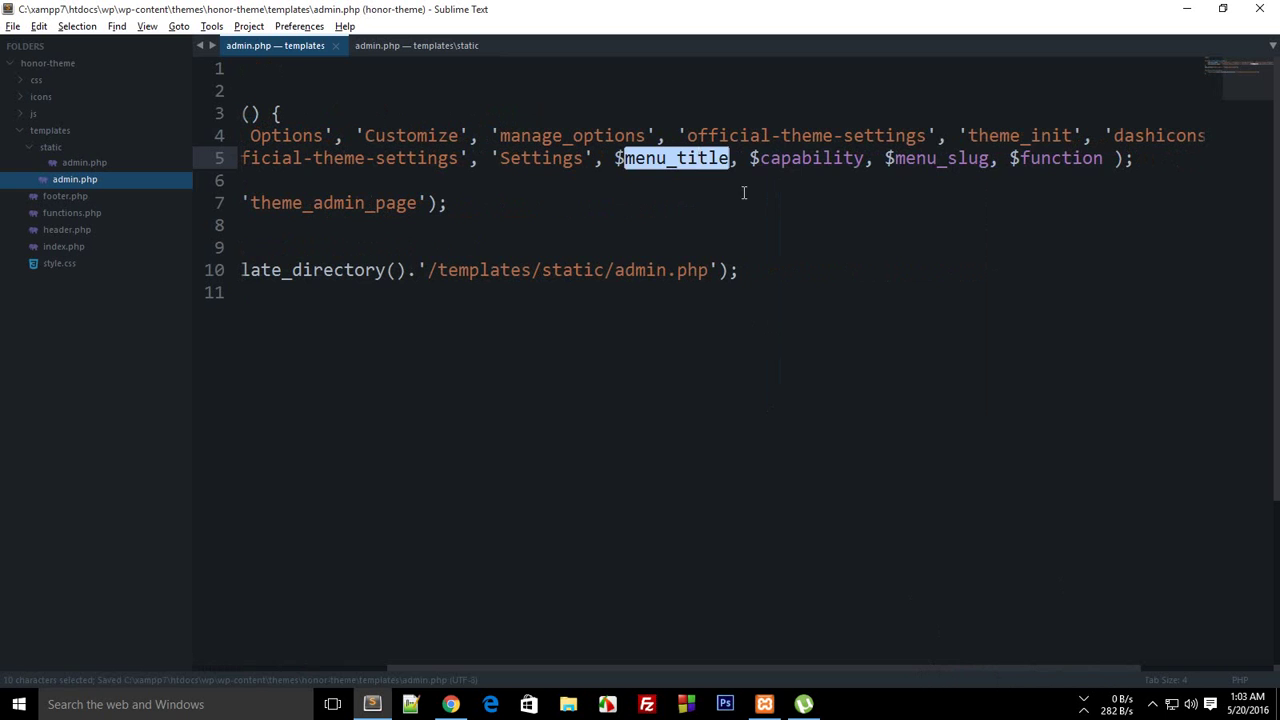
key(BackSpace)
key(BackSpace)
text(')
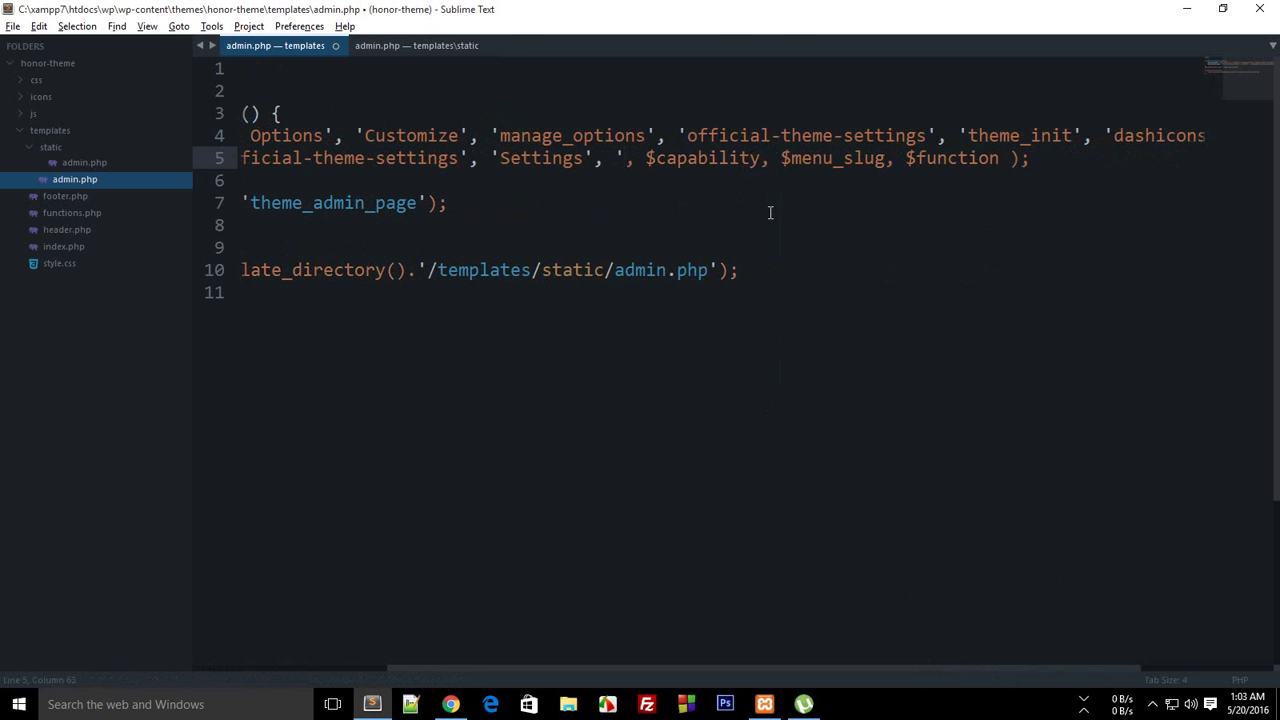
text(')
key(alt+Tab)
key(alt+Tab)
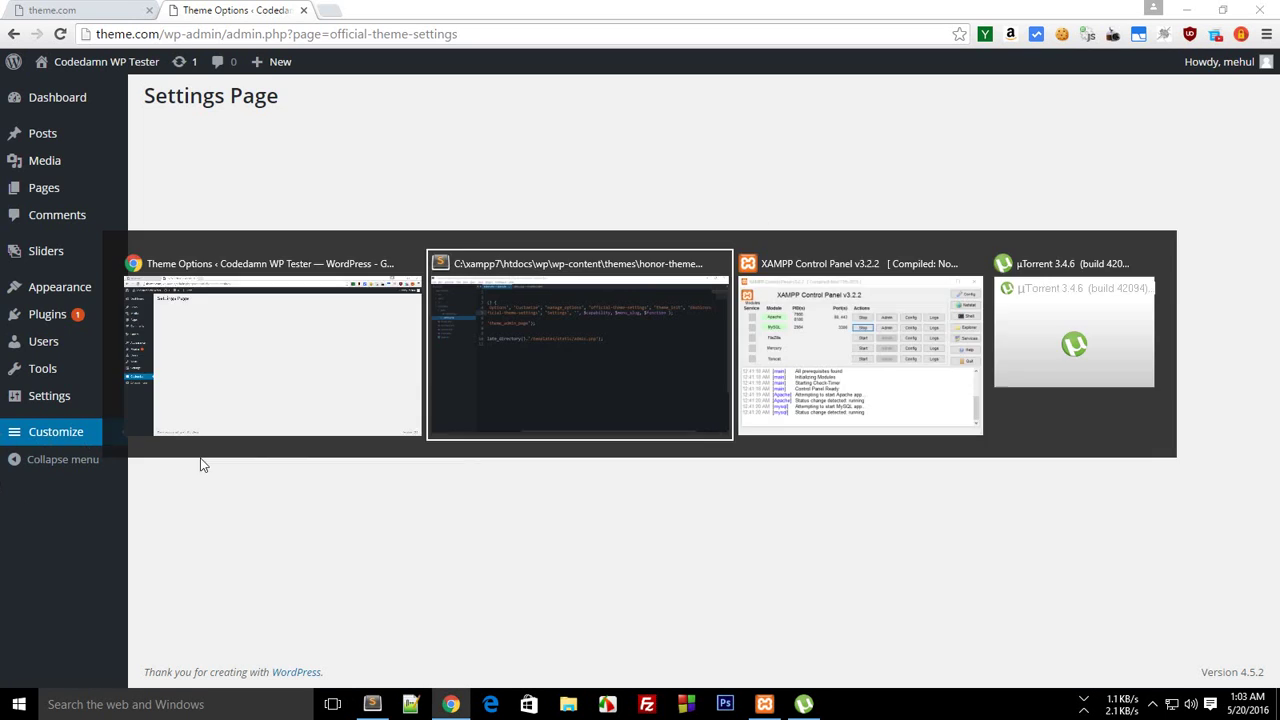
text(H)
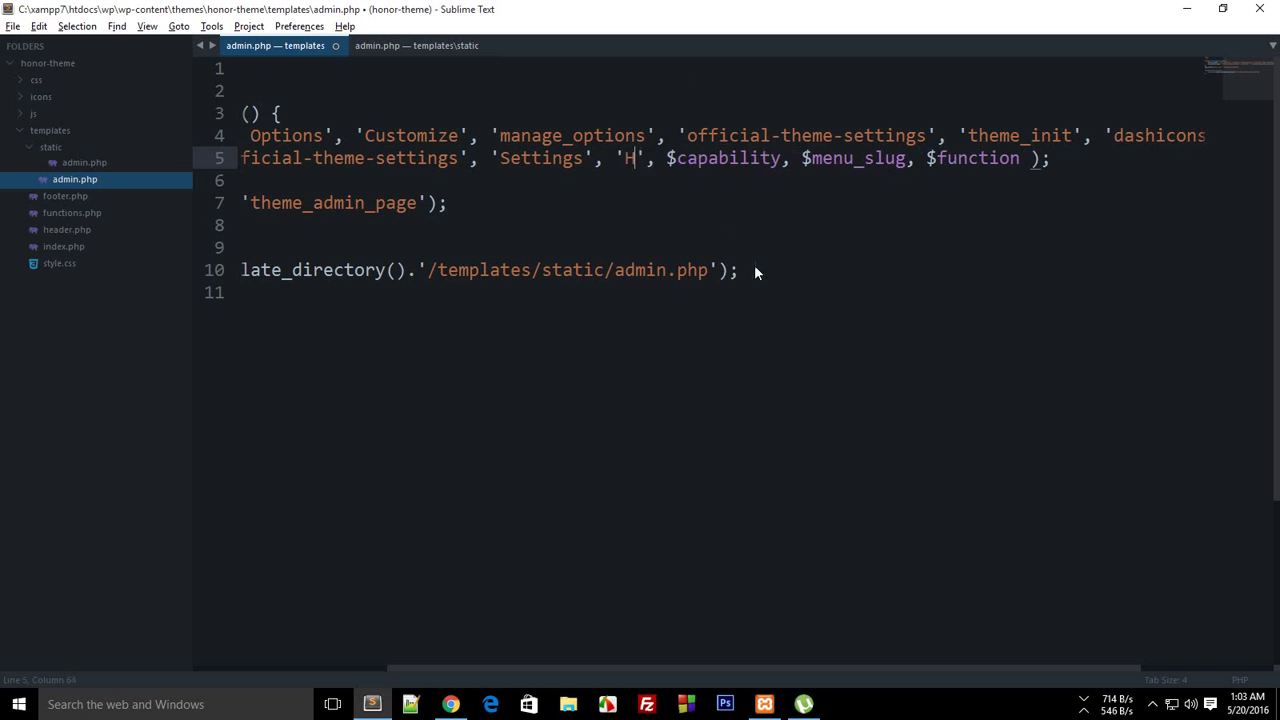
text(omepage)
key(ctrl+s)
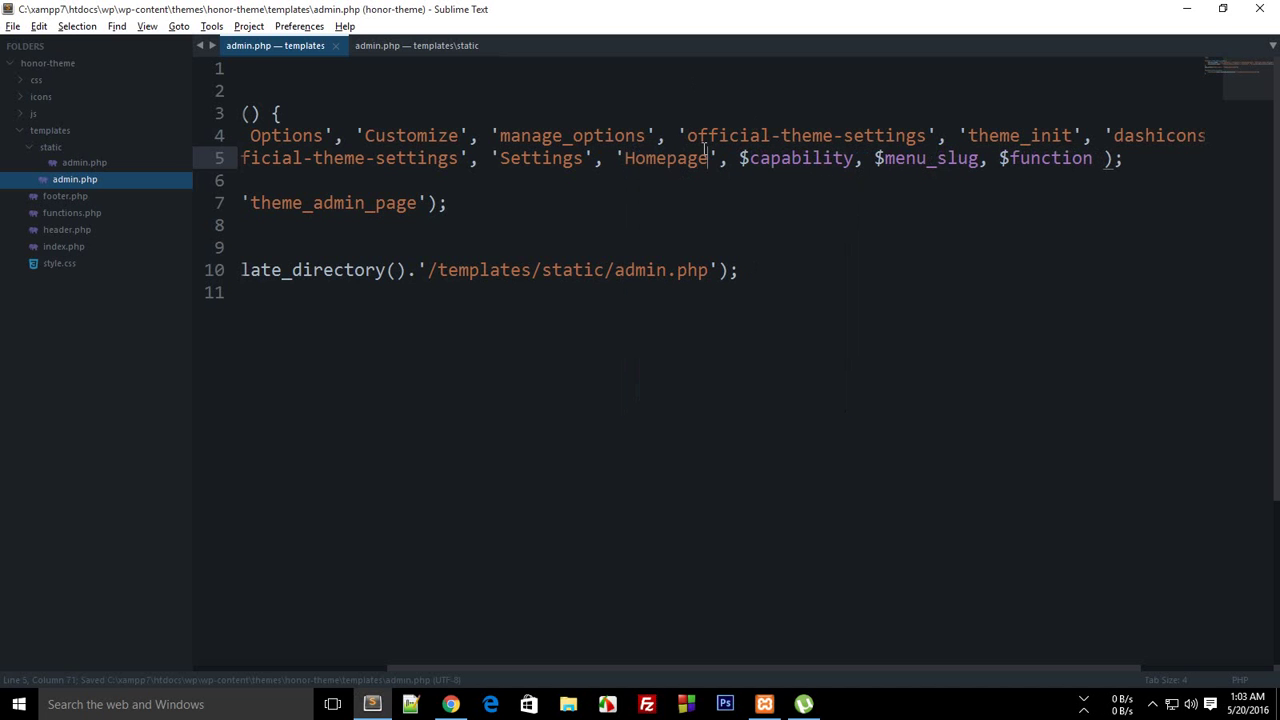
Set the submenu capability to 'manage_options' and save
drag(802, 680, 881, 677)
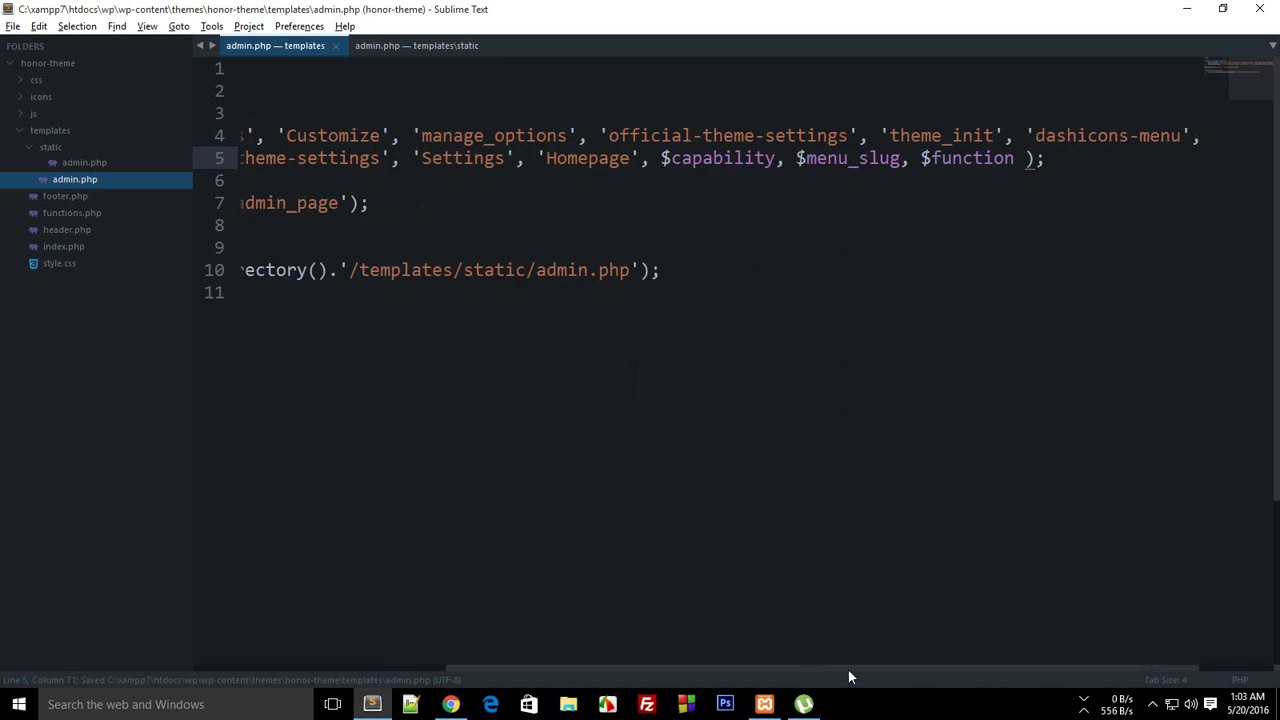
double_click(679, 165)
key(BackSpace)
key(BackSpace)
text(')
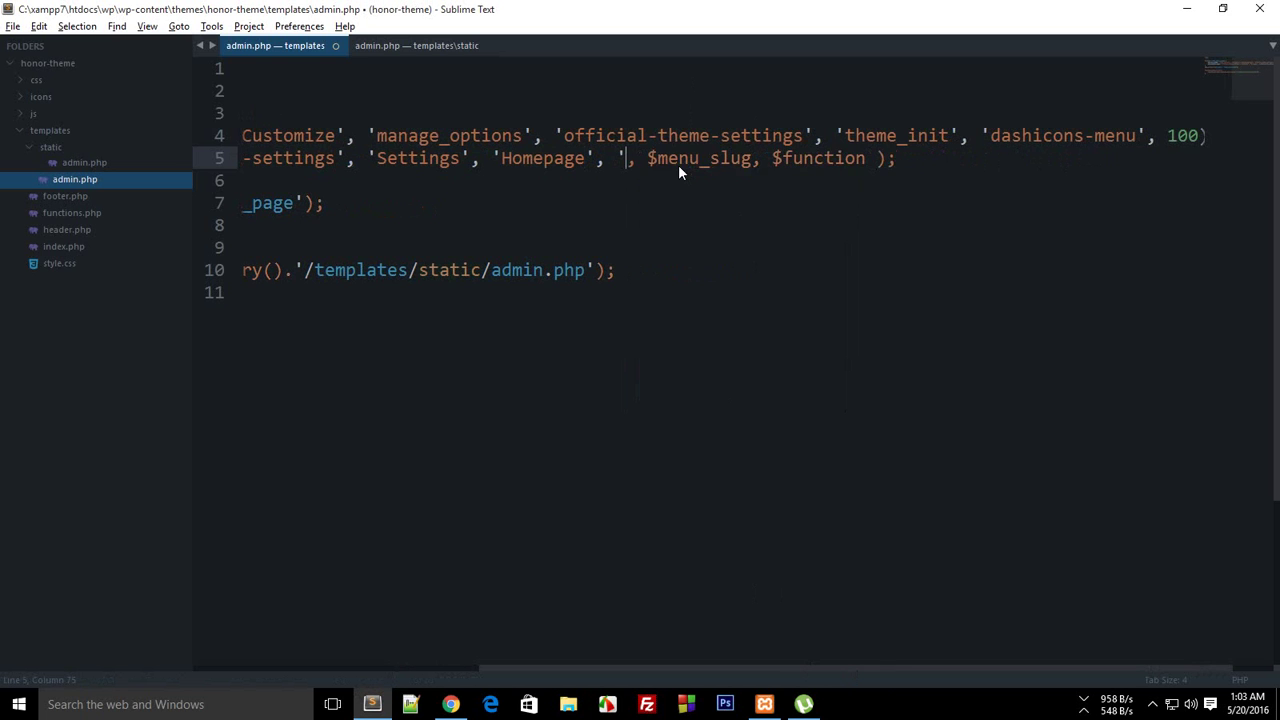
text(manga)
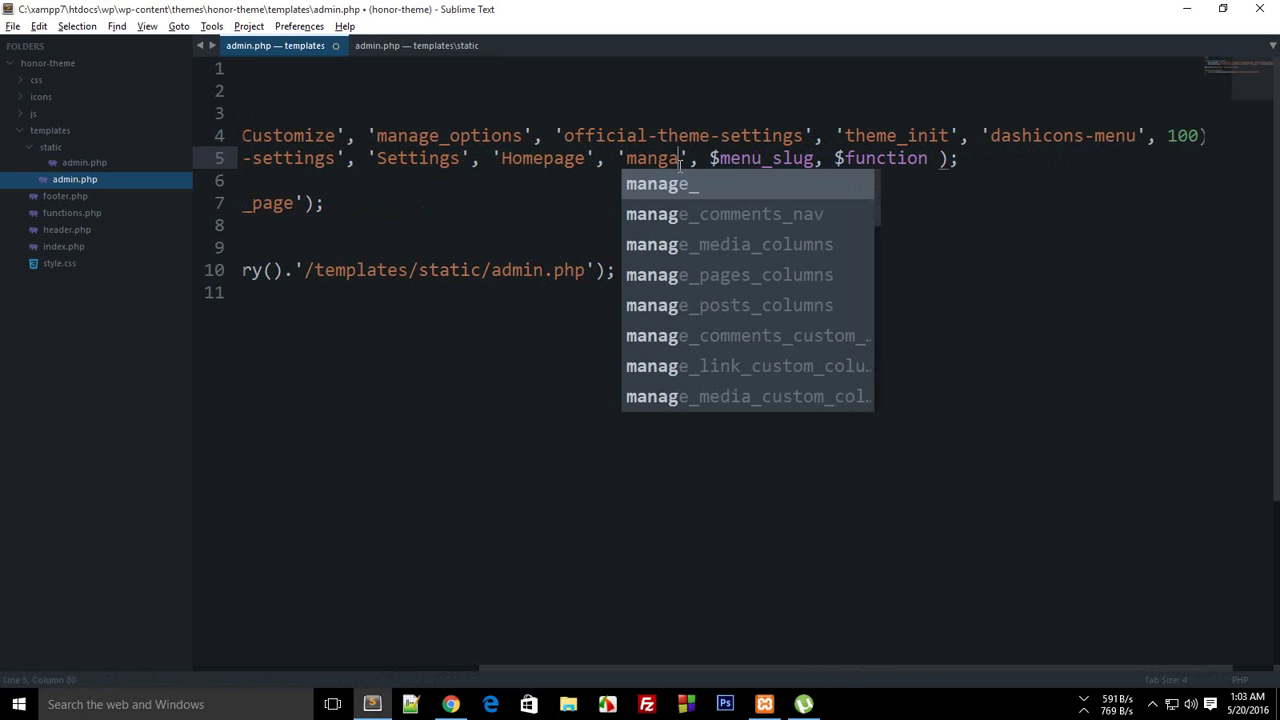
key(Return)
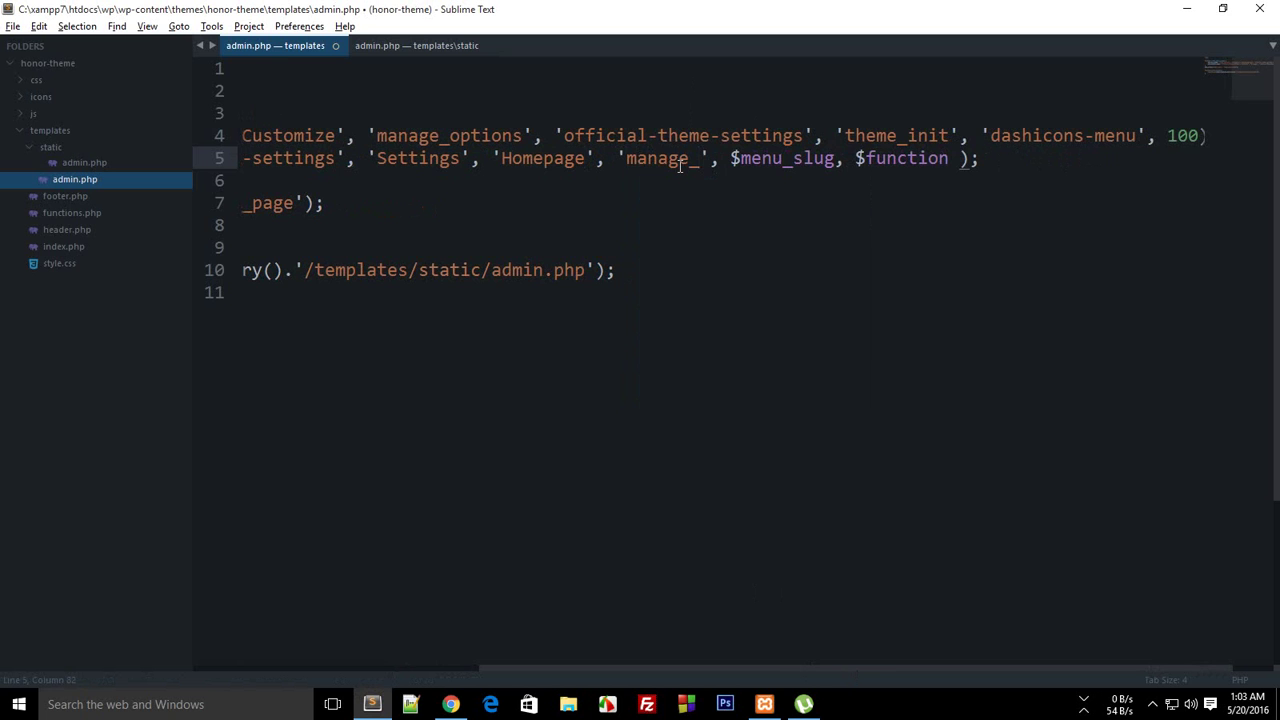
text(optio)
key(Return)
key(ctrl+s)
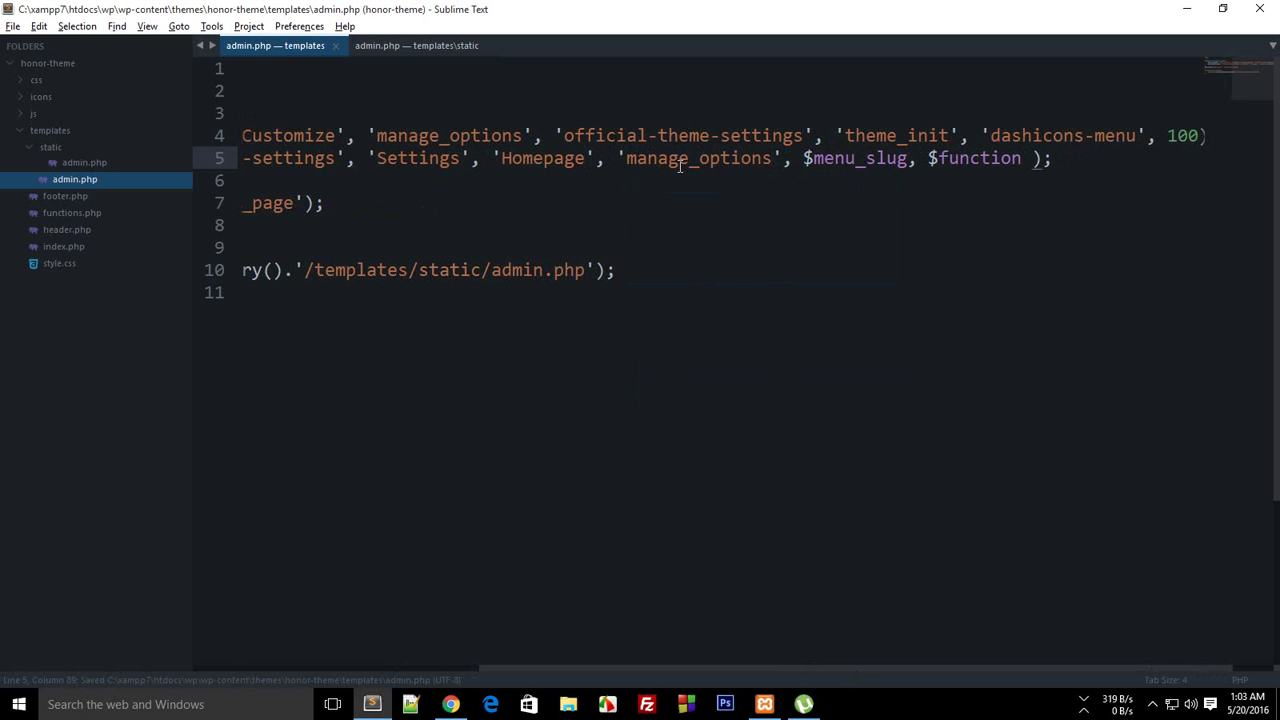
Set the submenu slug to 'homepage-theme-settings' and save
drag(975, 668, 1013, 666)
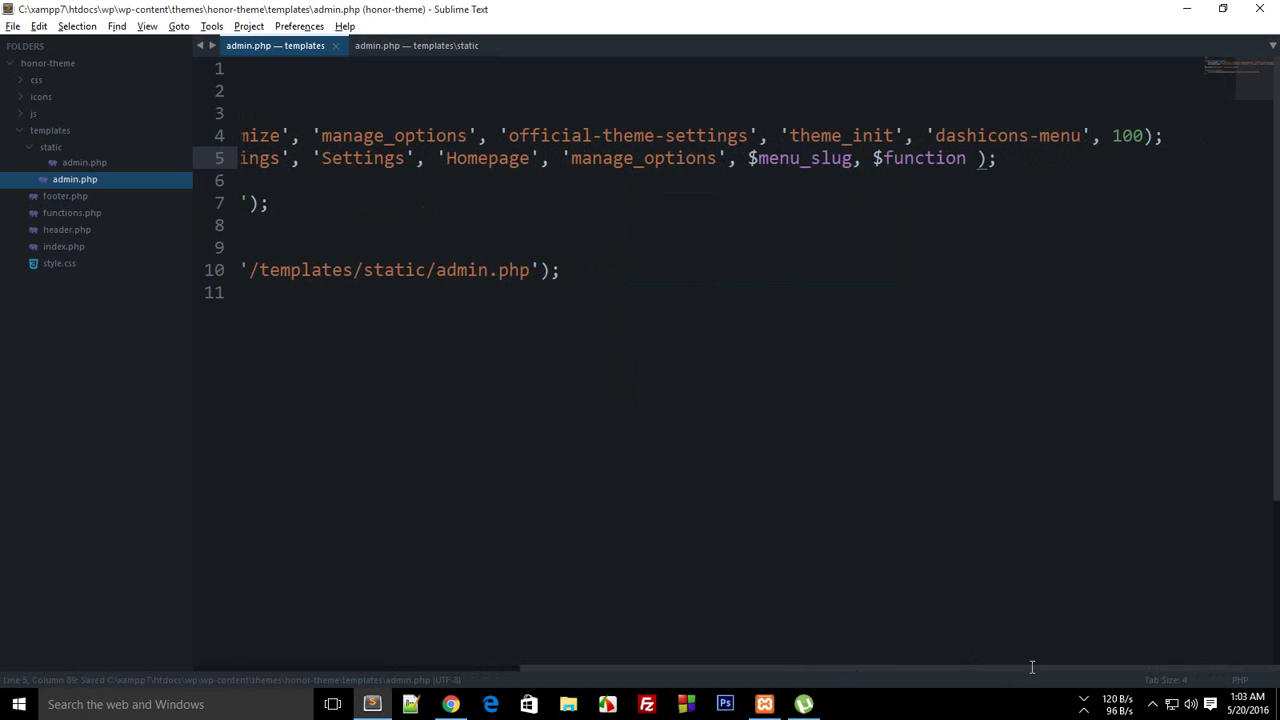
double_click(834, 158)
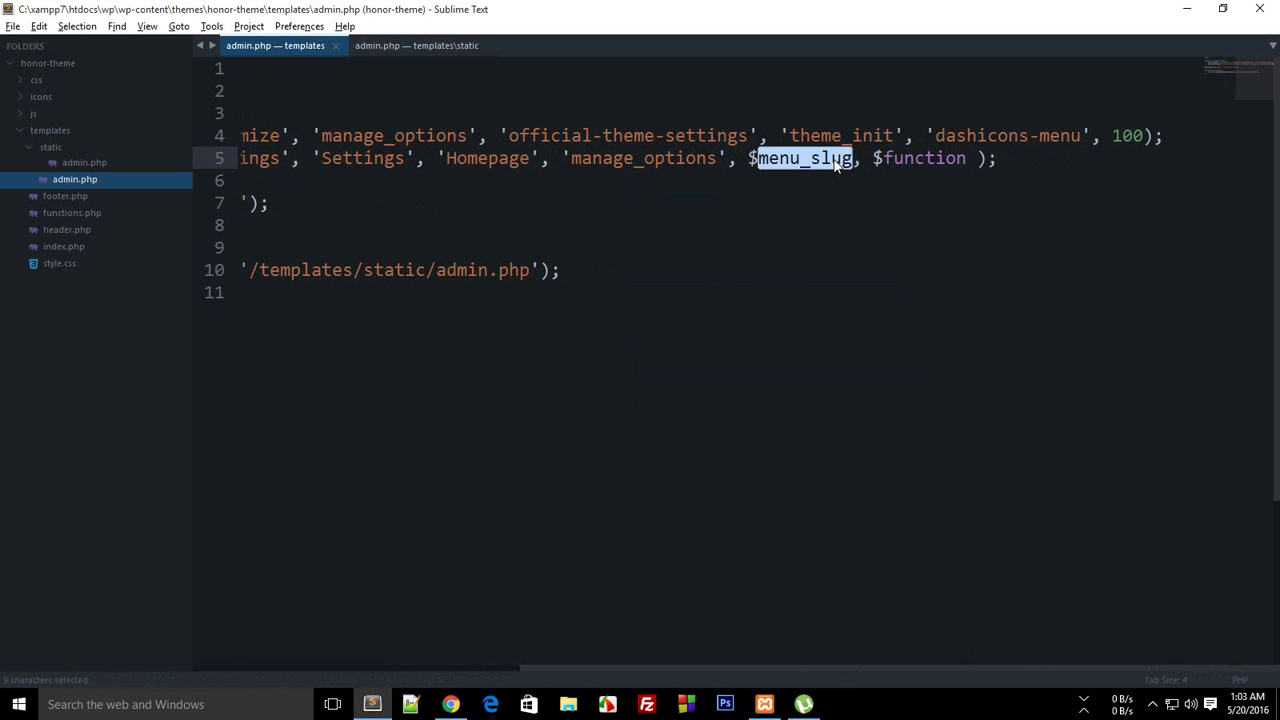
key(BackSpace)
key(BackSpace)
text('')
key(Left)
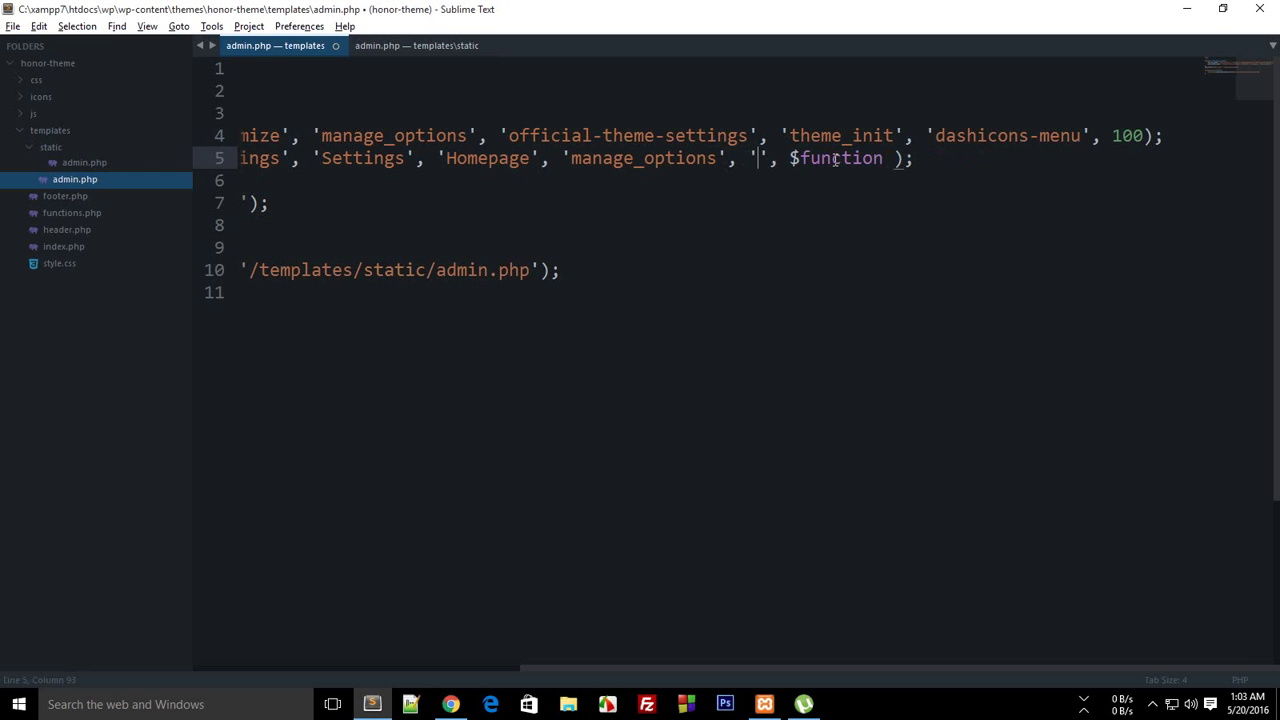
text(homepage-the)
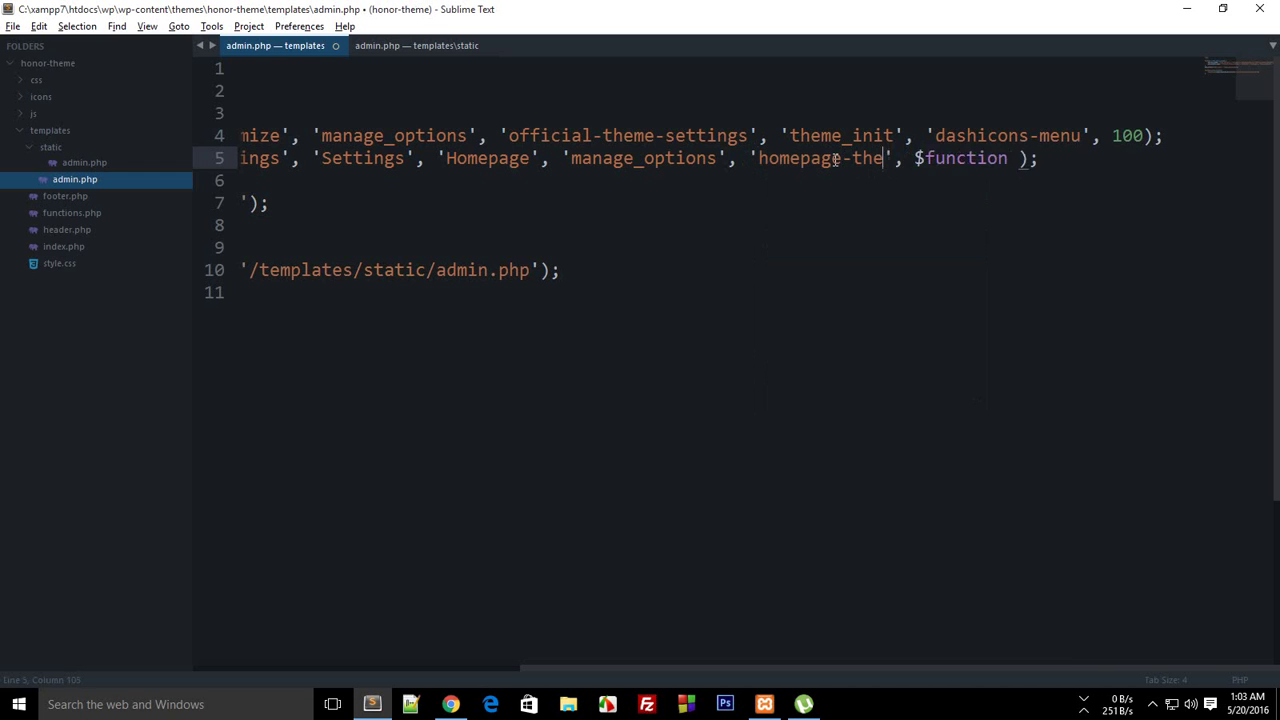
text(me-settings)
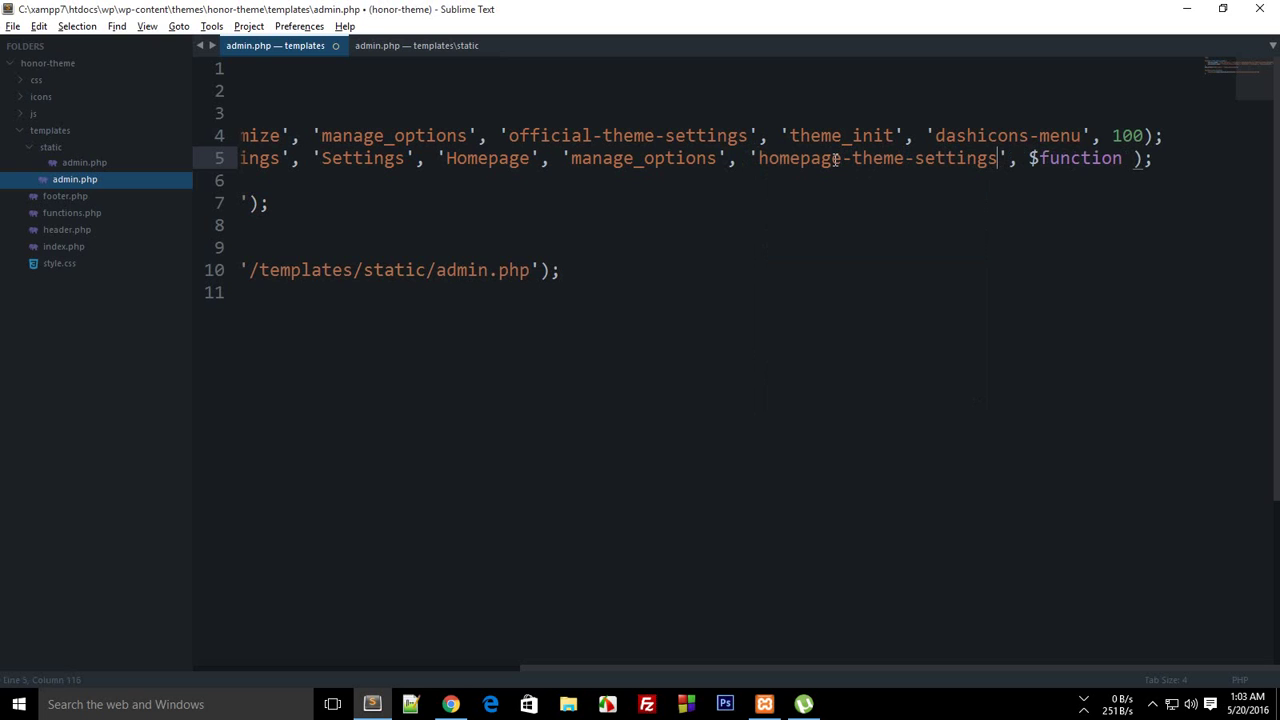
key(ctrl+s)
Replace the $function placeholder with empty quotes and save
double_click(1100, 160)
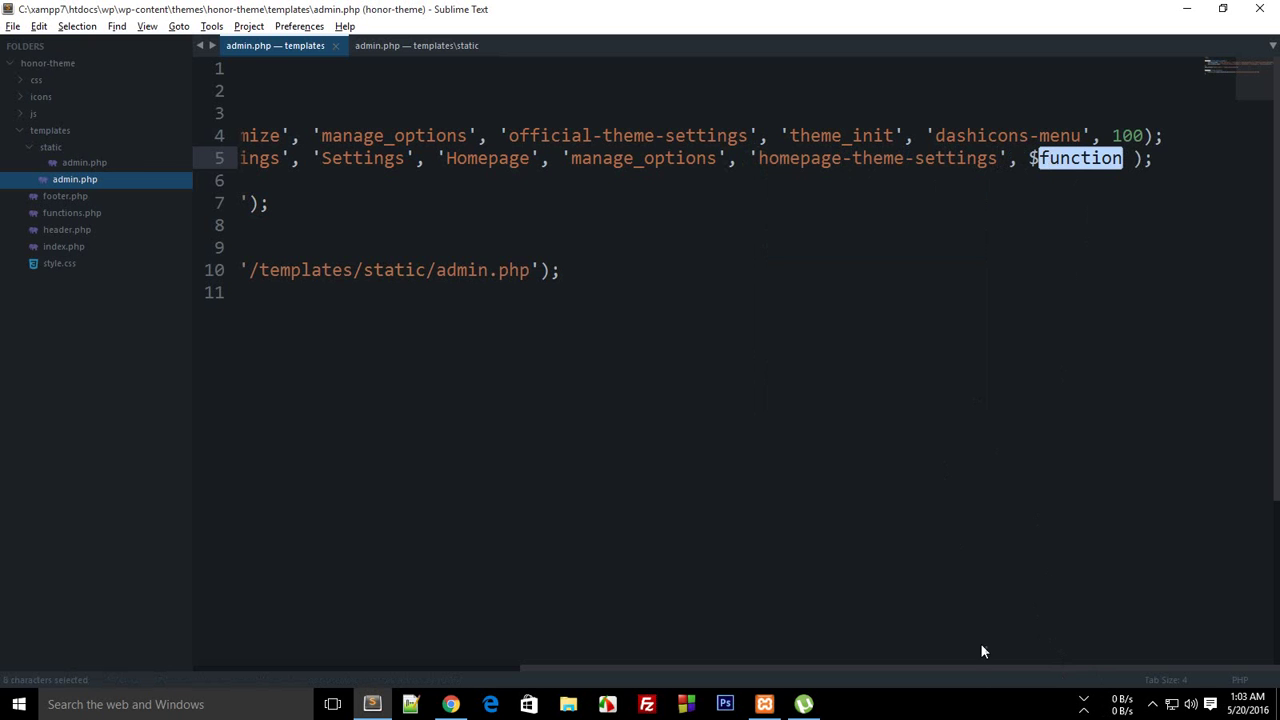
click(955, 664)
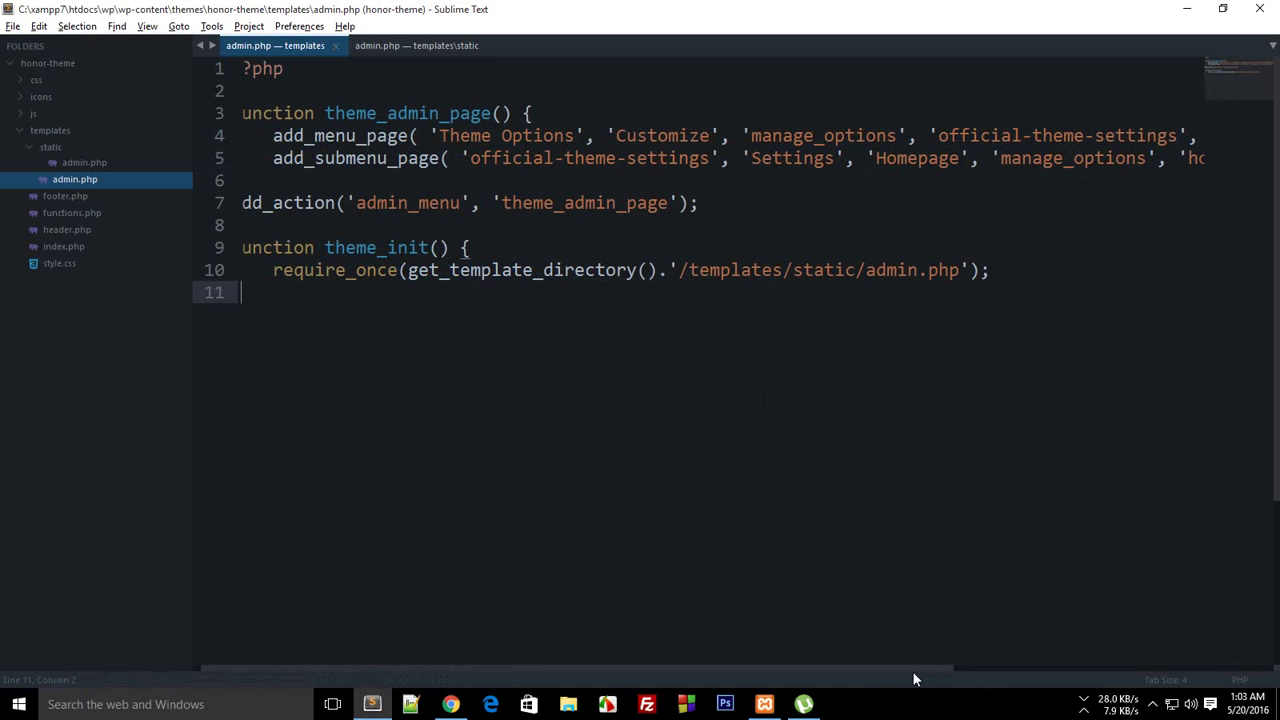
drag(743, 668, 1071, 668)
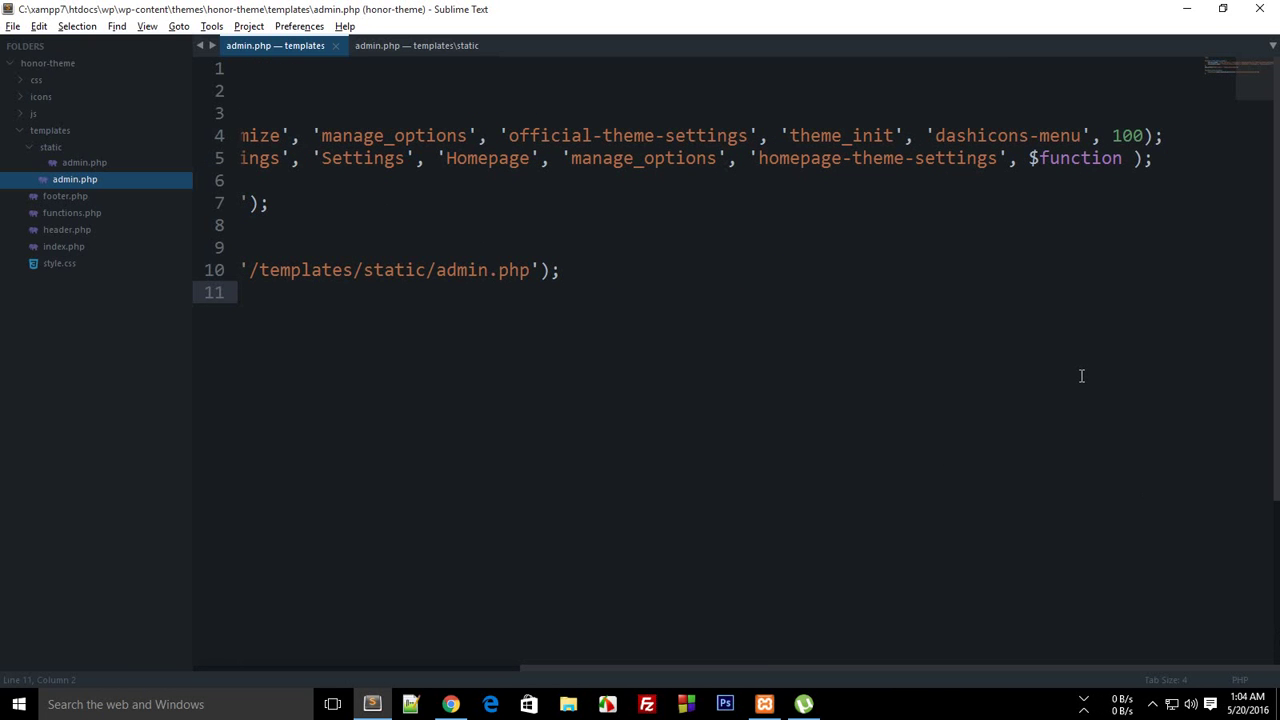
double_click(1054, 157)
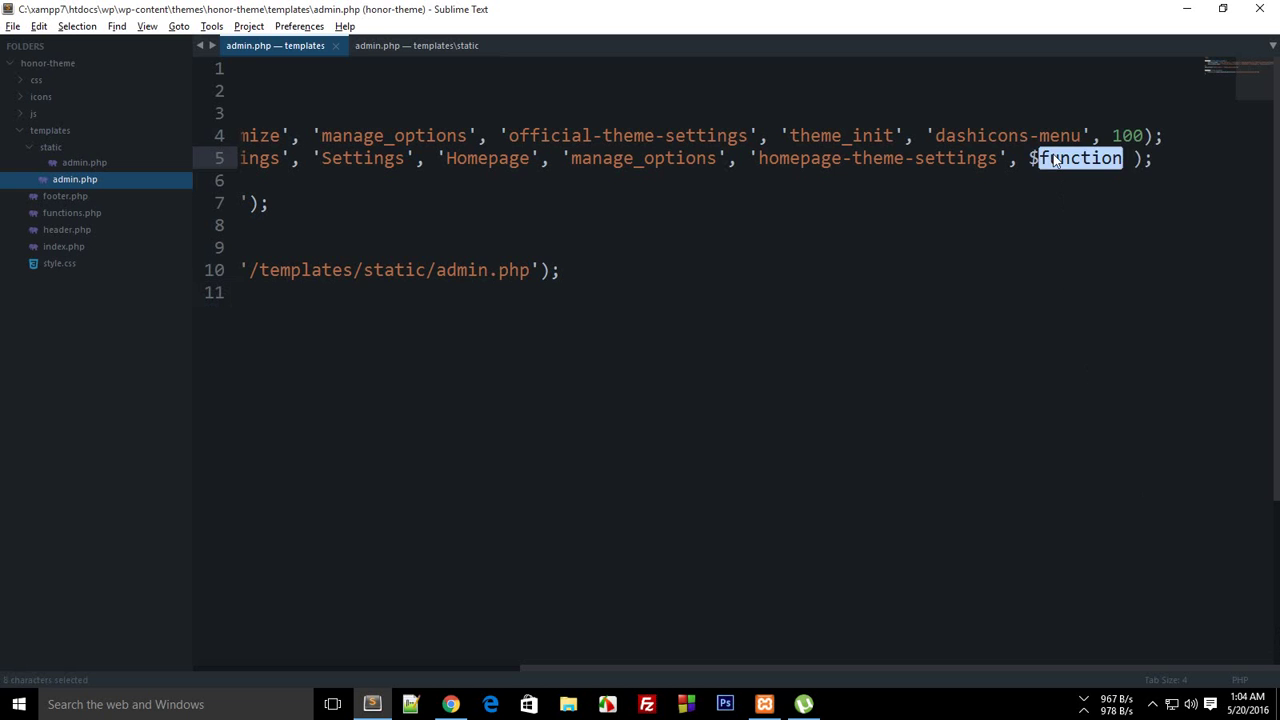
key(BackSpace)
key(BackSpace)
text('')
key(ctrl+s)
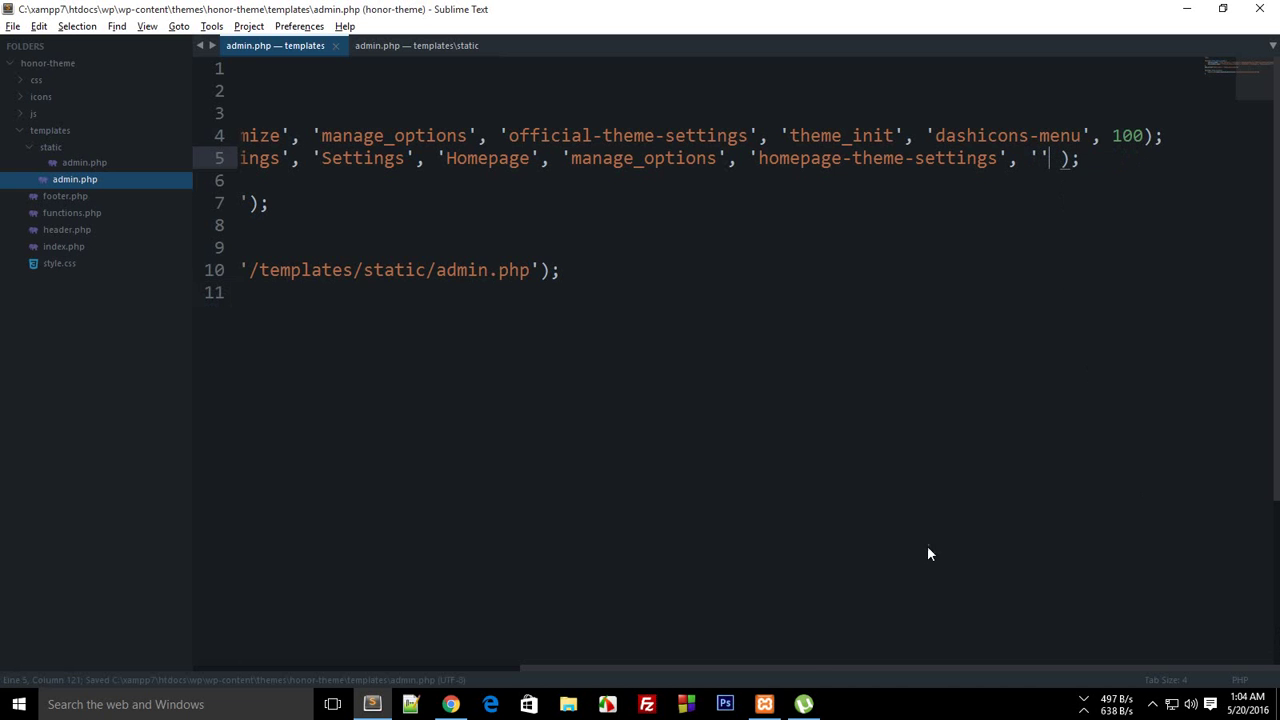
Paste the copied theme_init name as the submenu callback
drag(848, 668, 523, 617)
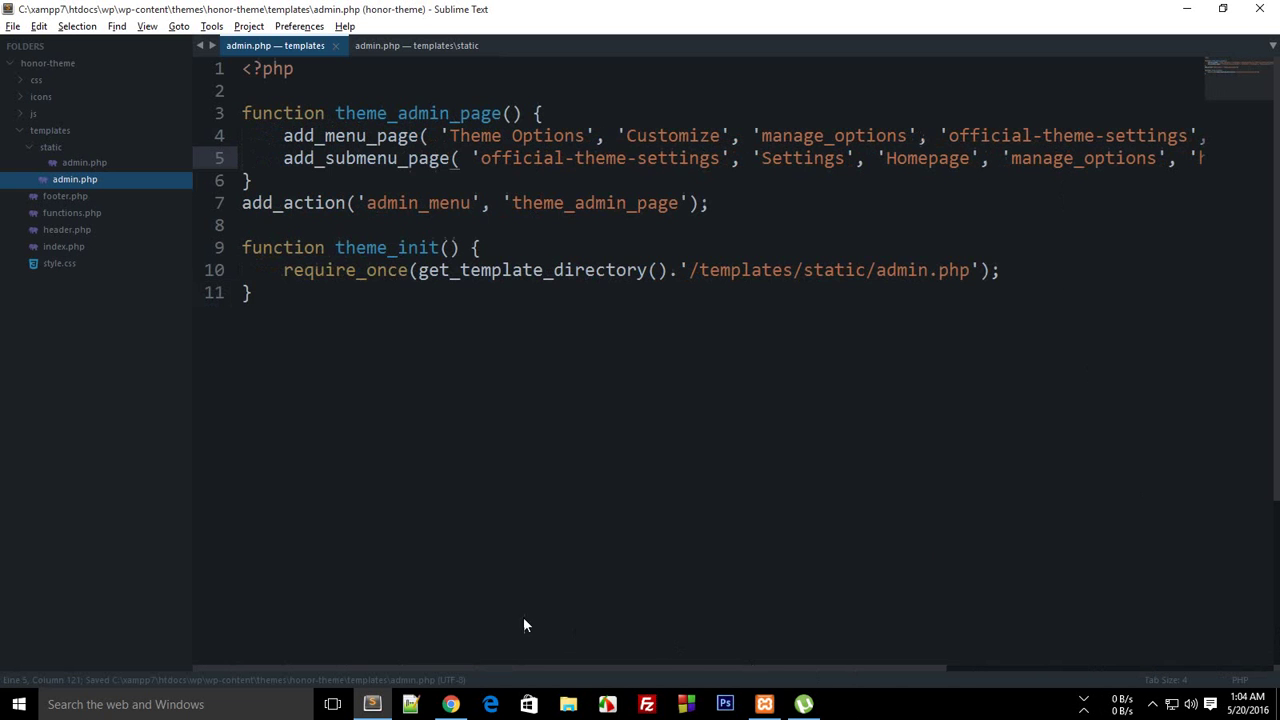
double_click(402, 250)
key(ctrl+c)
drag(942, 673, 1223, 672)
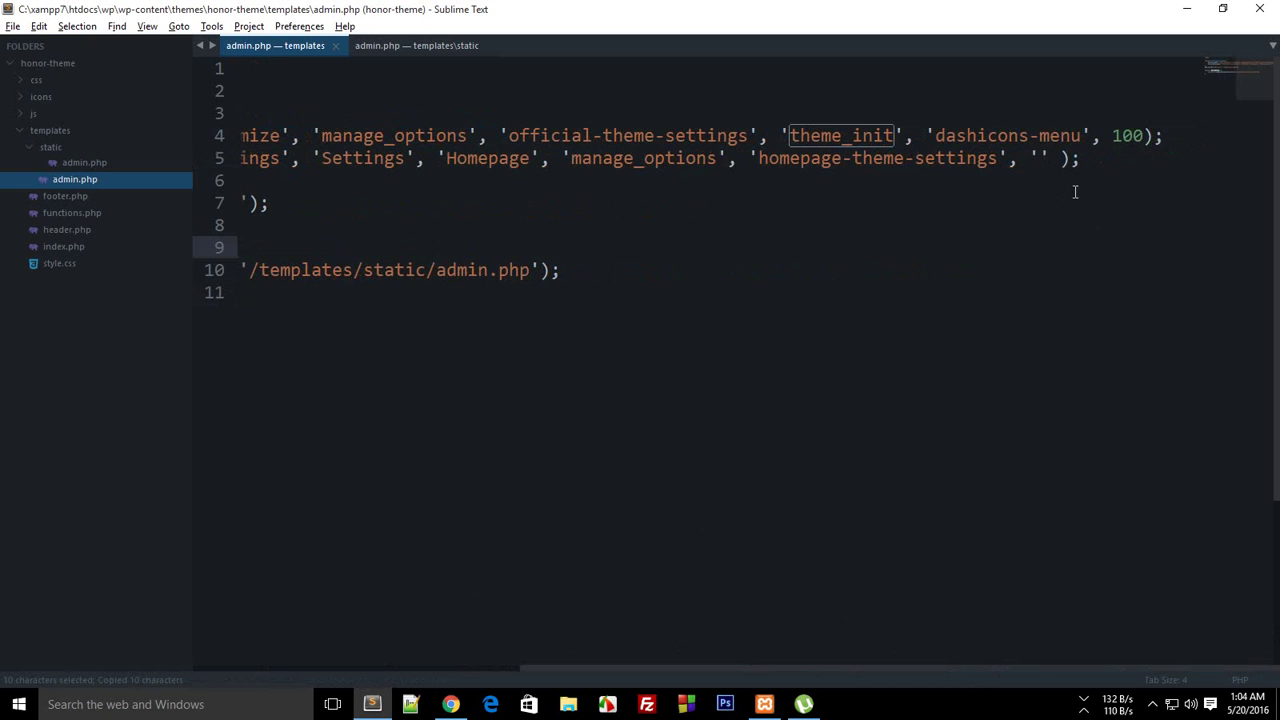
click(1030, 158)
key(ctrl+v)
Save admin.php and reload the WordPress admin page in Chrome
key(ctrl+s)
key(alt+Tab)
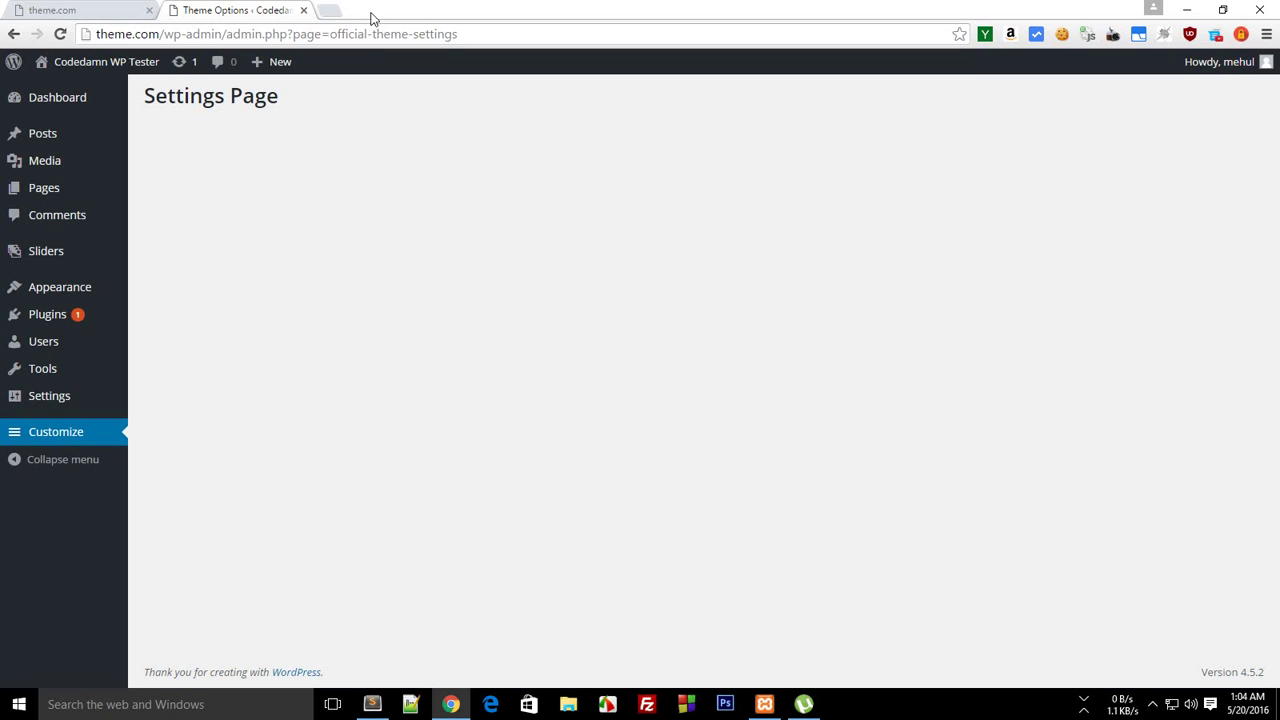
click(370, 34)
key(Return)
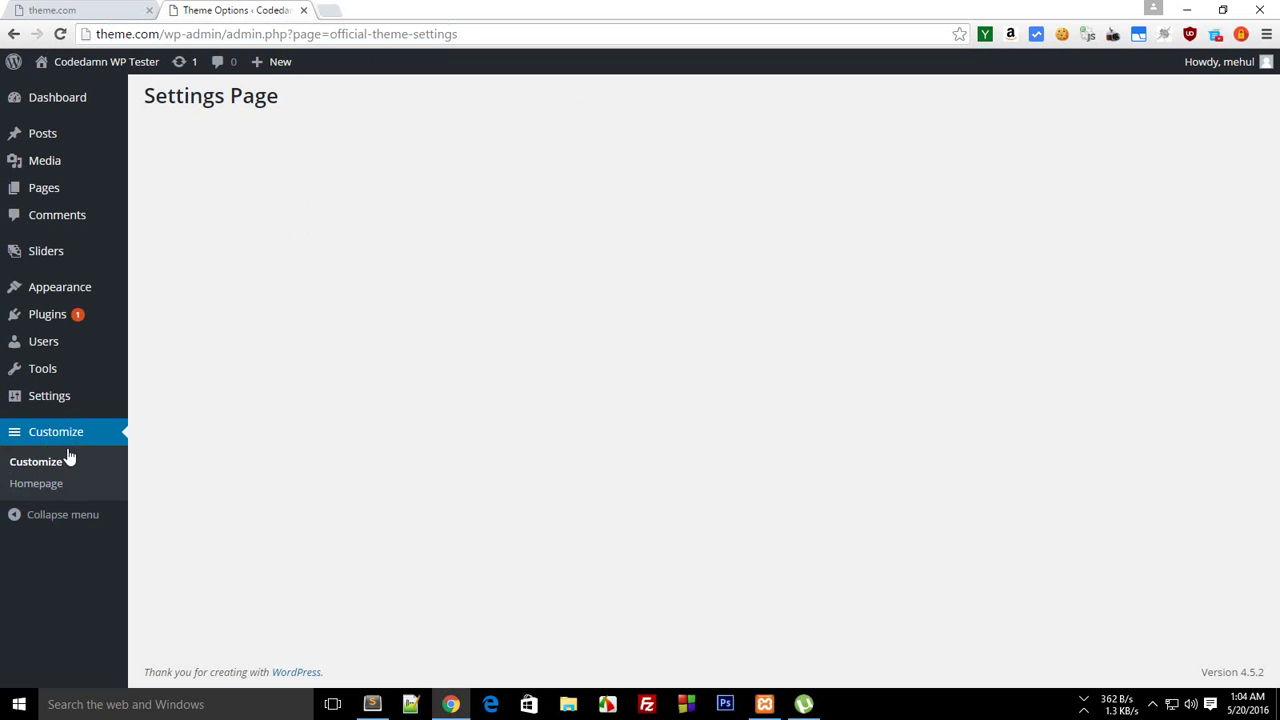
Switch between the Customize and new Homepage settings pages, ending on Homepage
click(38, 486)
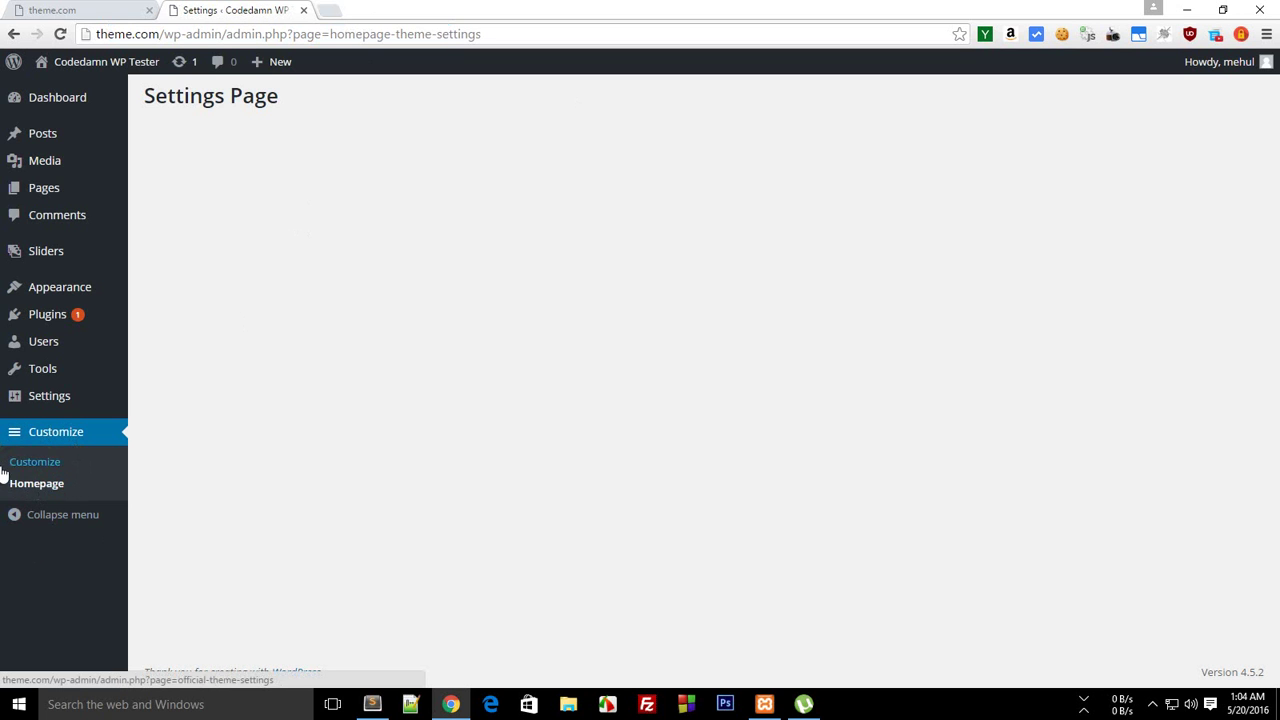
click(52, 466)
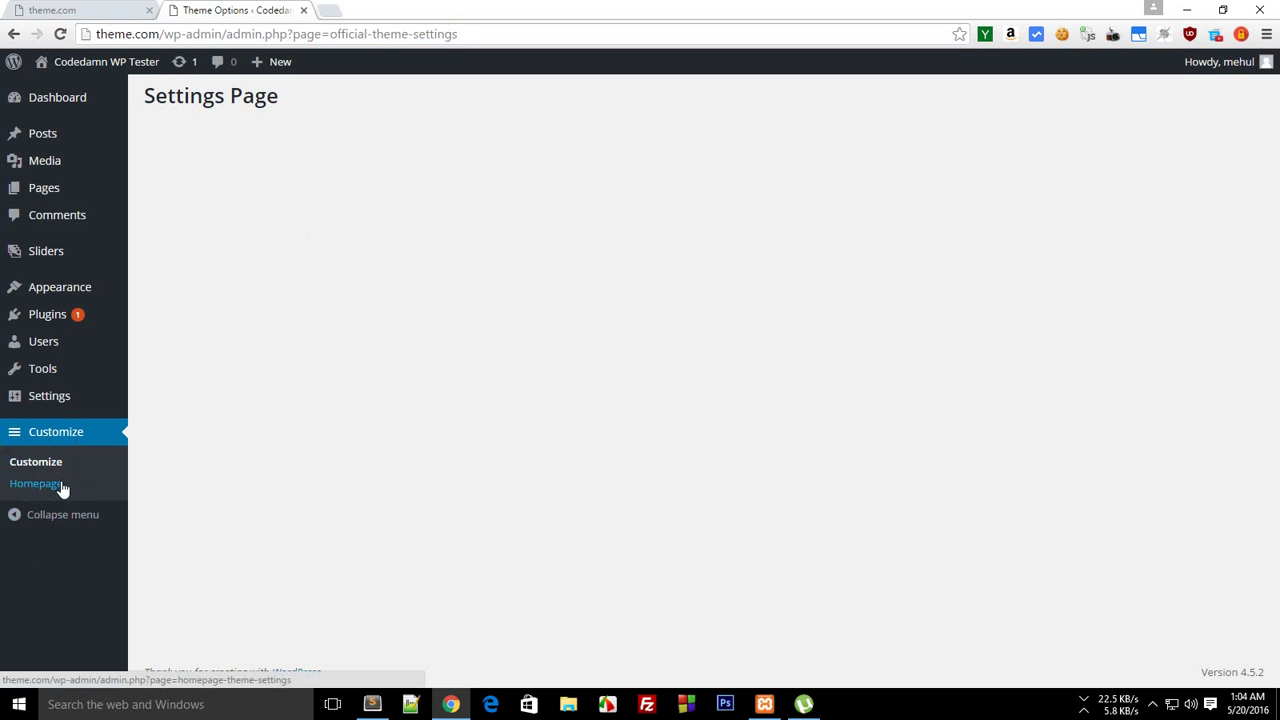
click(62, 487)
click(45, 466)
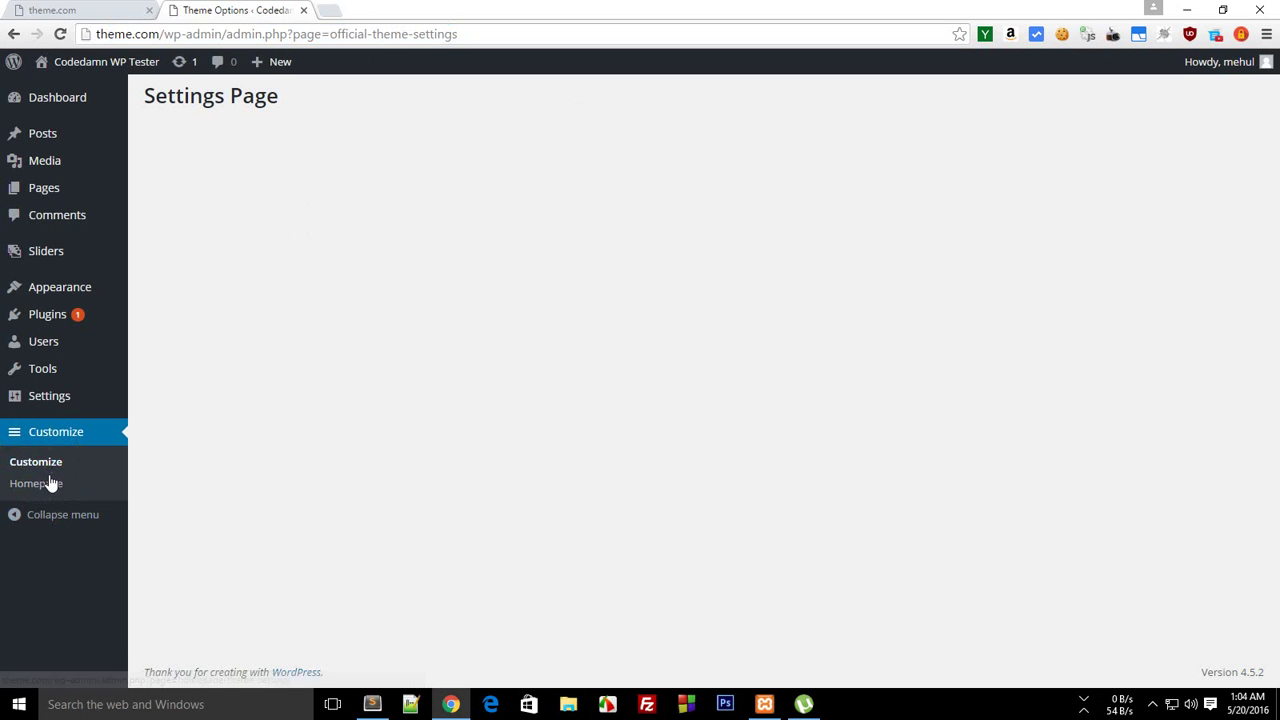
click(54, 486)
click(34, 464)
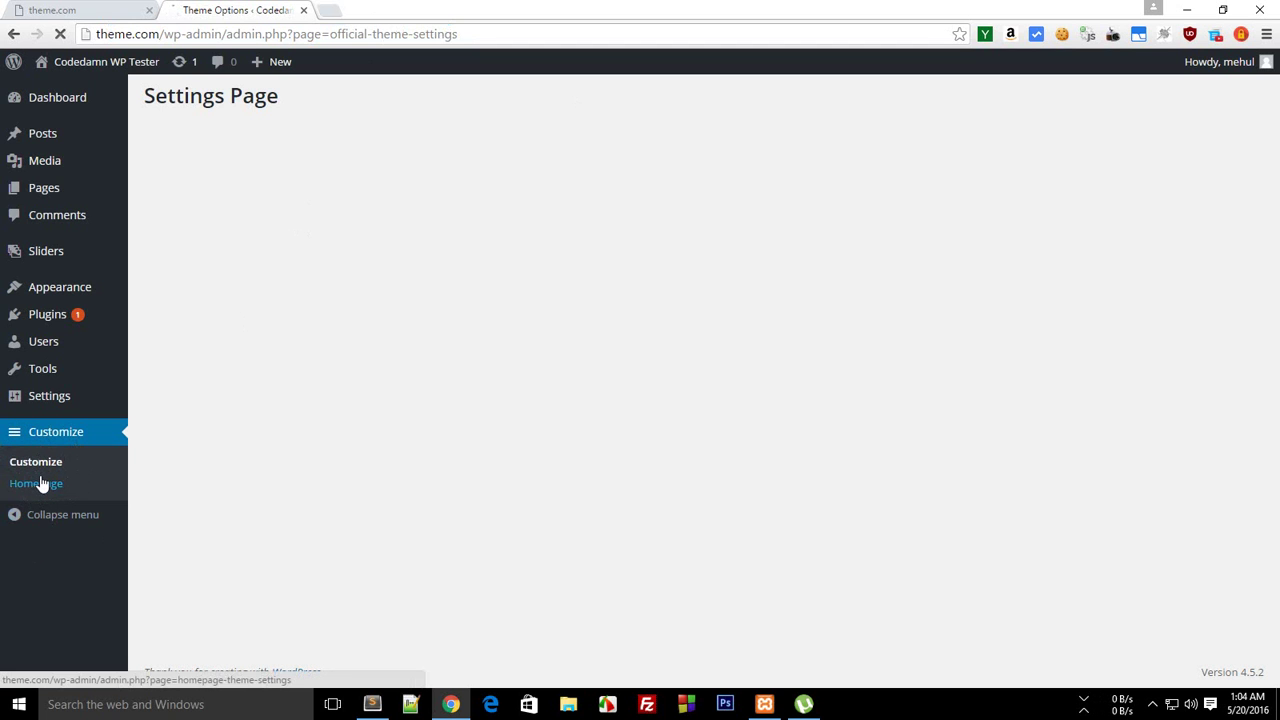
click(44, 482)
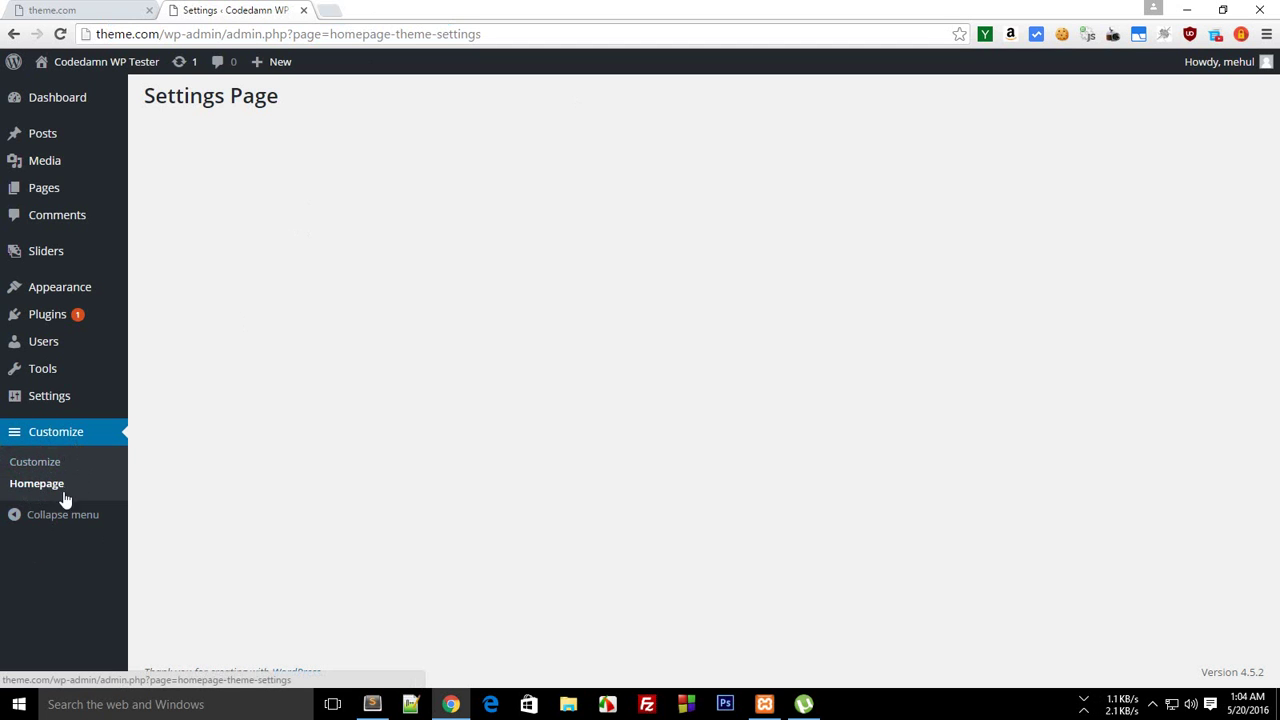
Replace the 'homepage-theme-settings' slug on line 5 with 'official-theme-settings' and save
key(alt+Tab)
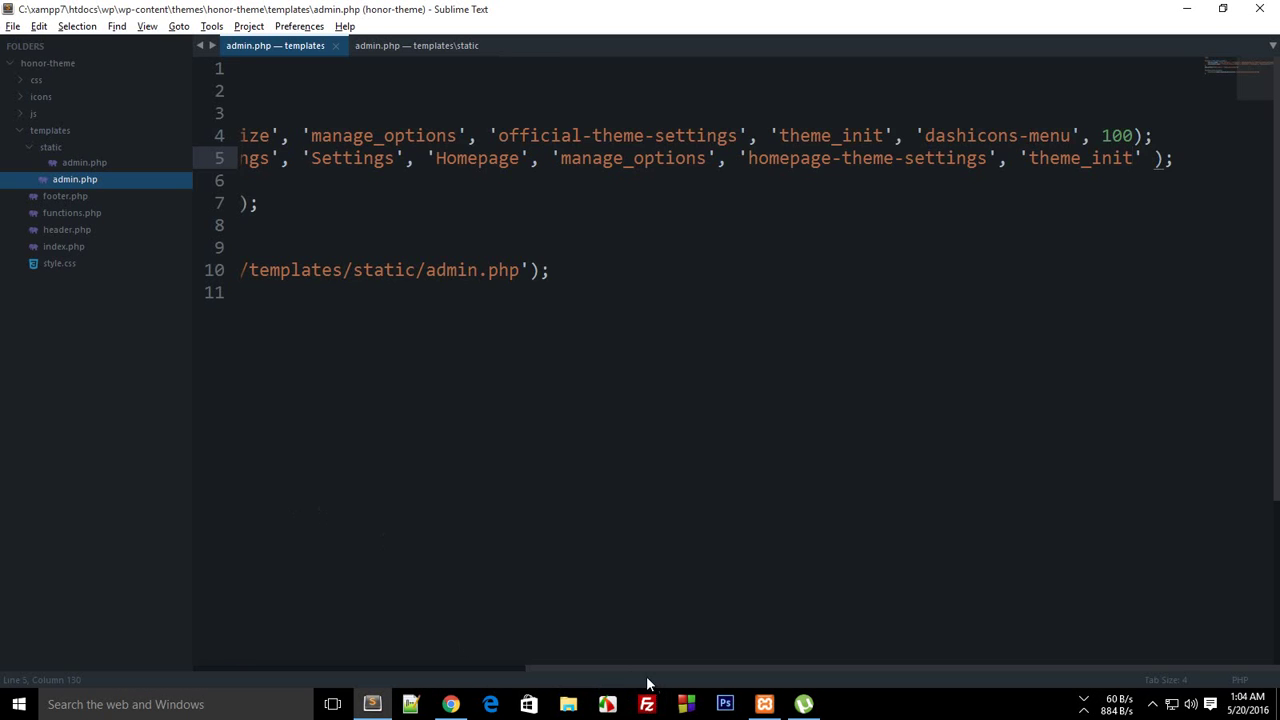
drag(645, 668, 179, 586)
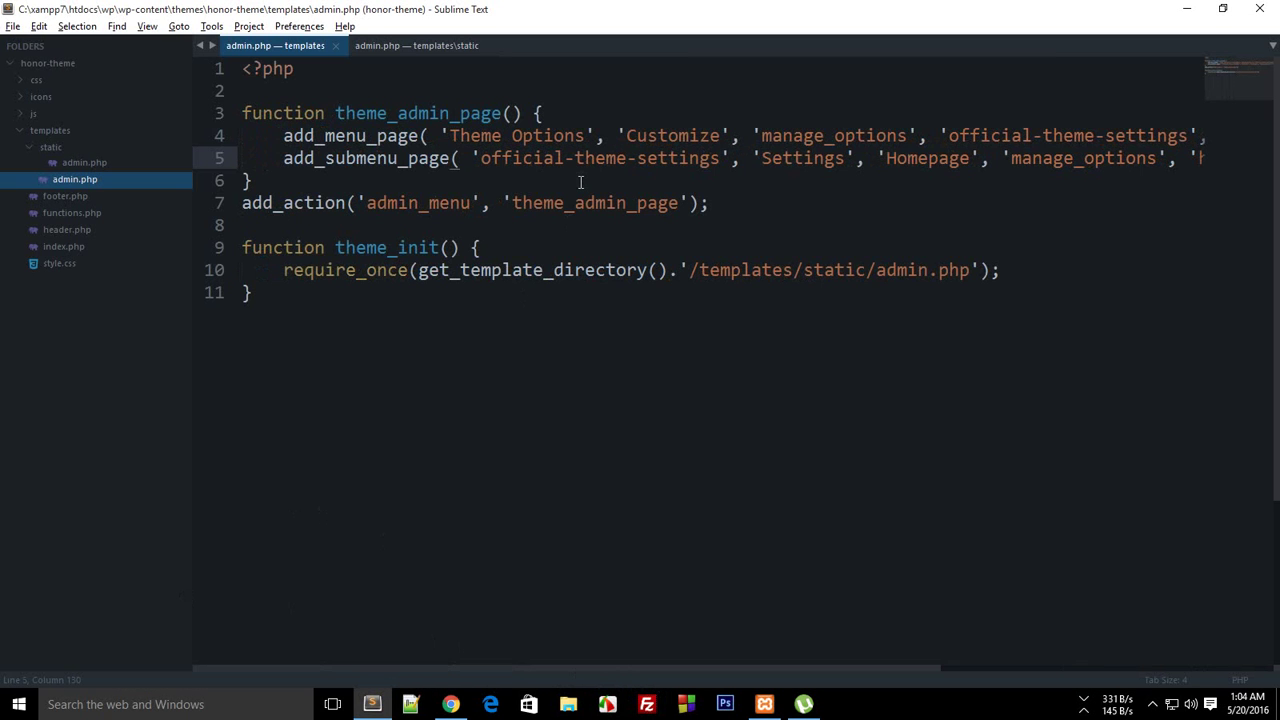
key(Down)
key(Up)
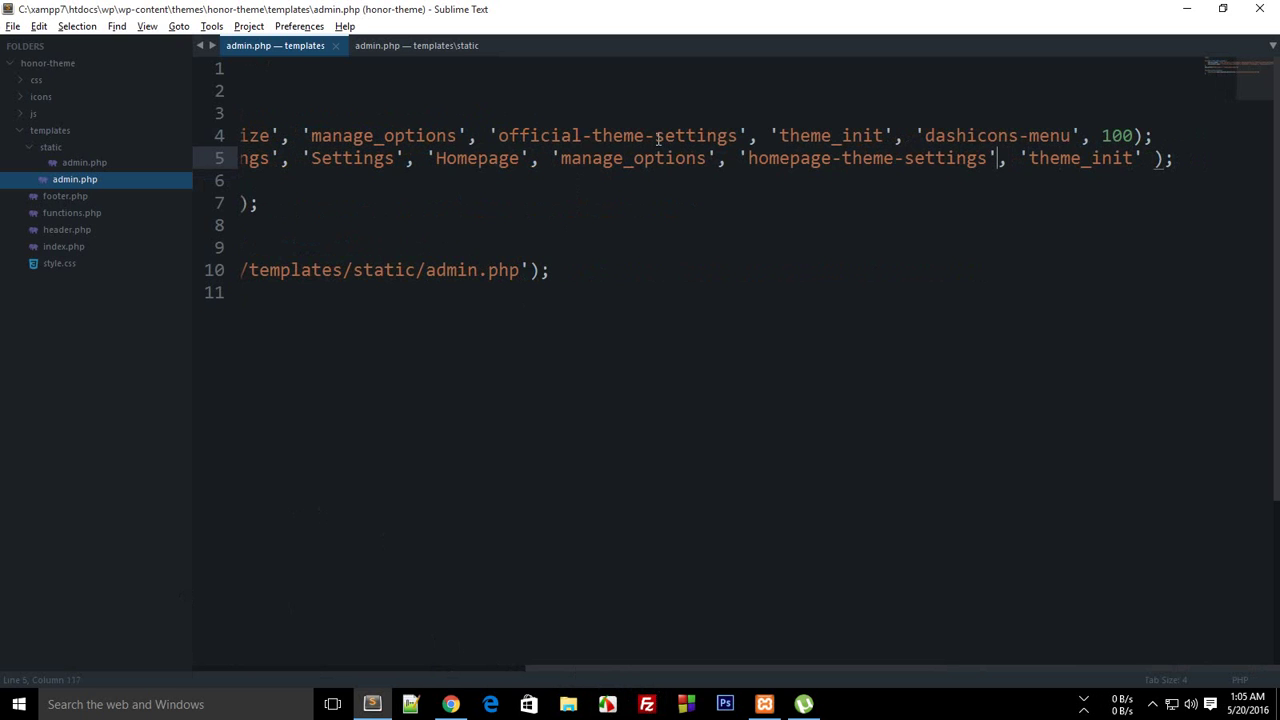
drag(738, 135, 498, 135)
key(ctrl+c)
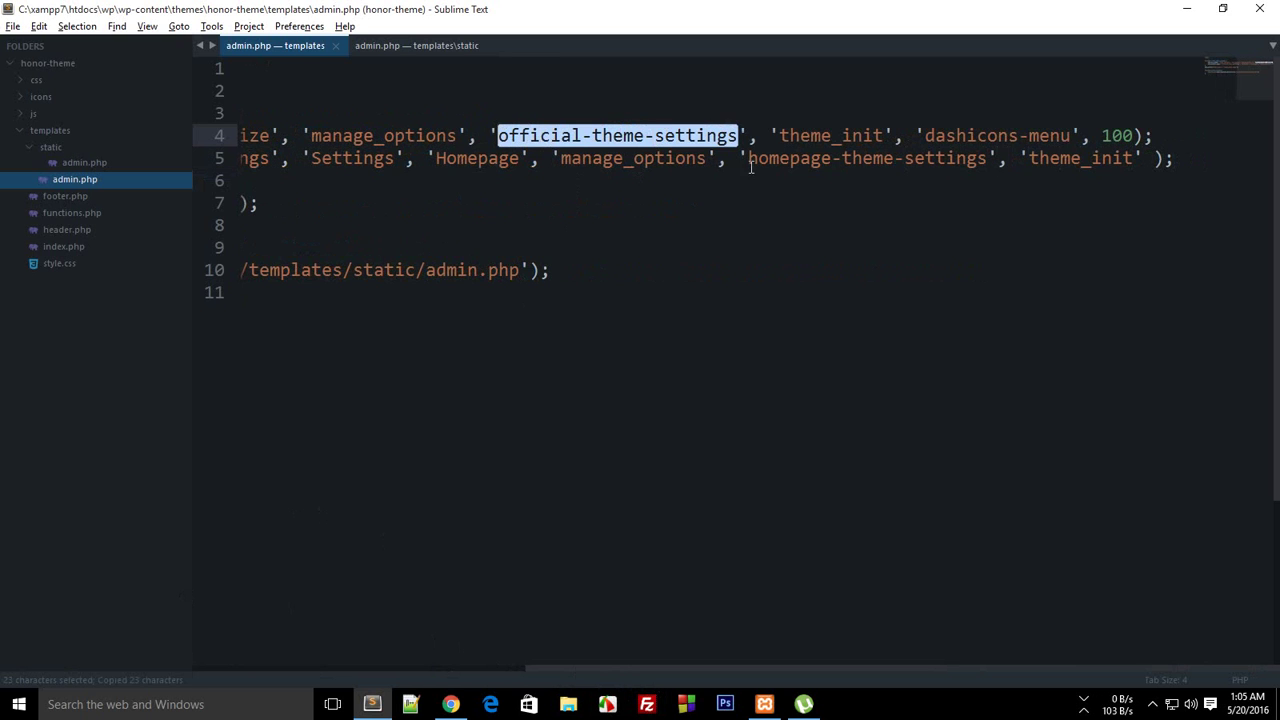
drag(749, 162, 988, 160)
key(ctrl+v)
key(ctrl+s)
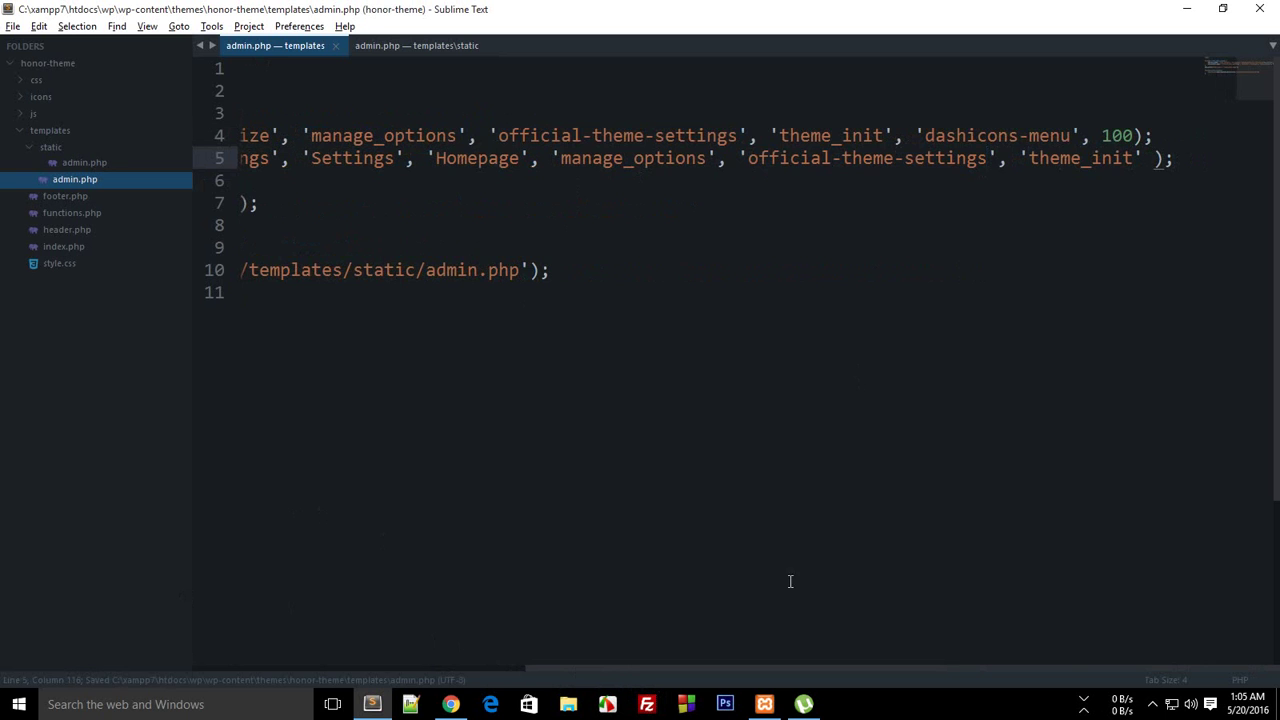
drag(705, 670, 371, 670)
Reload the homepage-theme-settings URL, hit the permissions error, go back and inspect the address
click(451, 704)
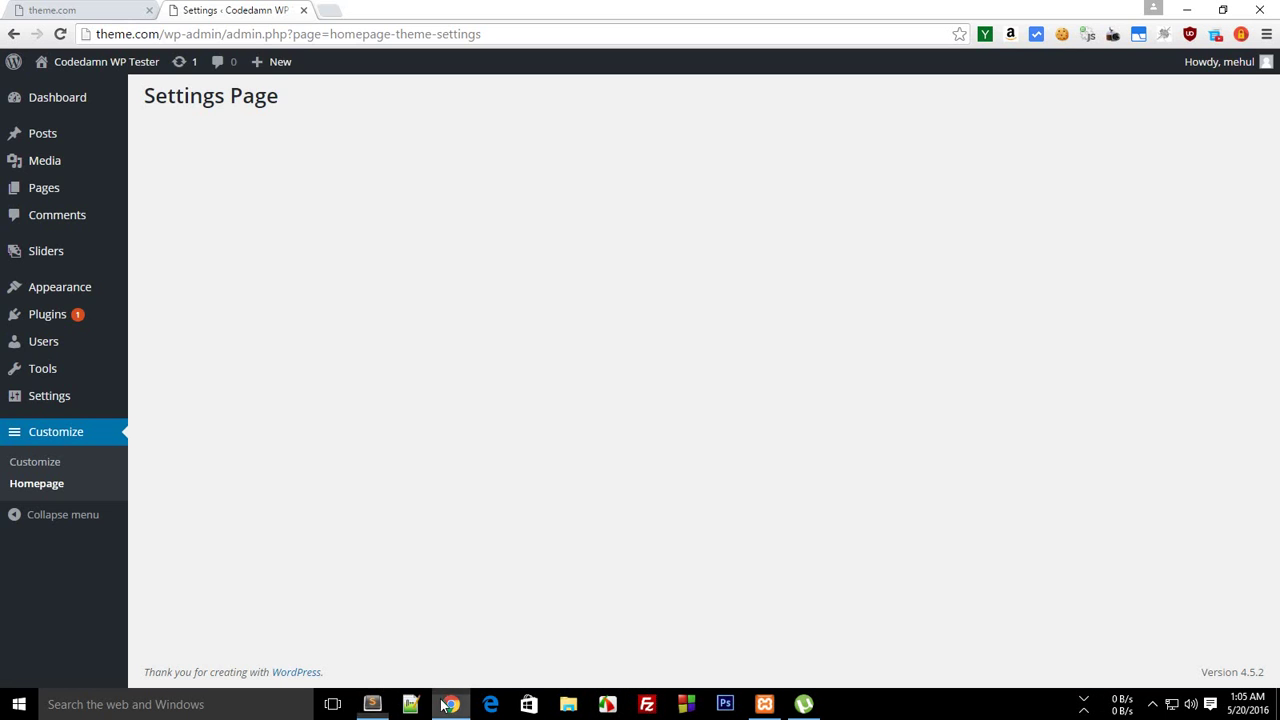
click(281, 35)
key(Return)
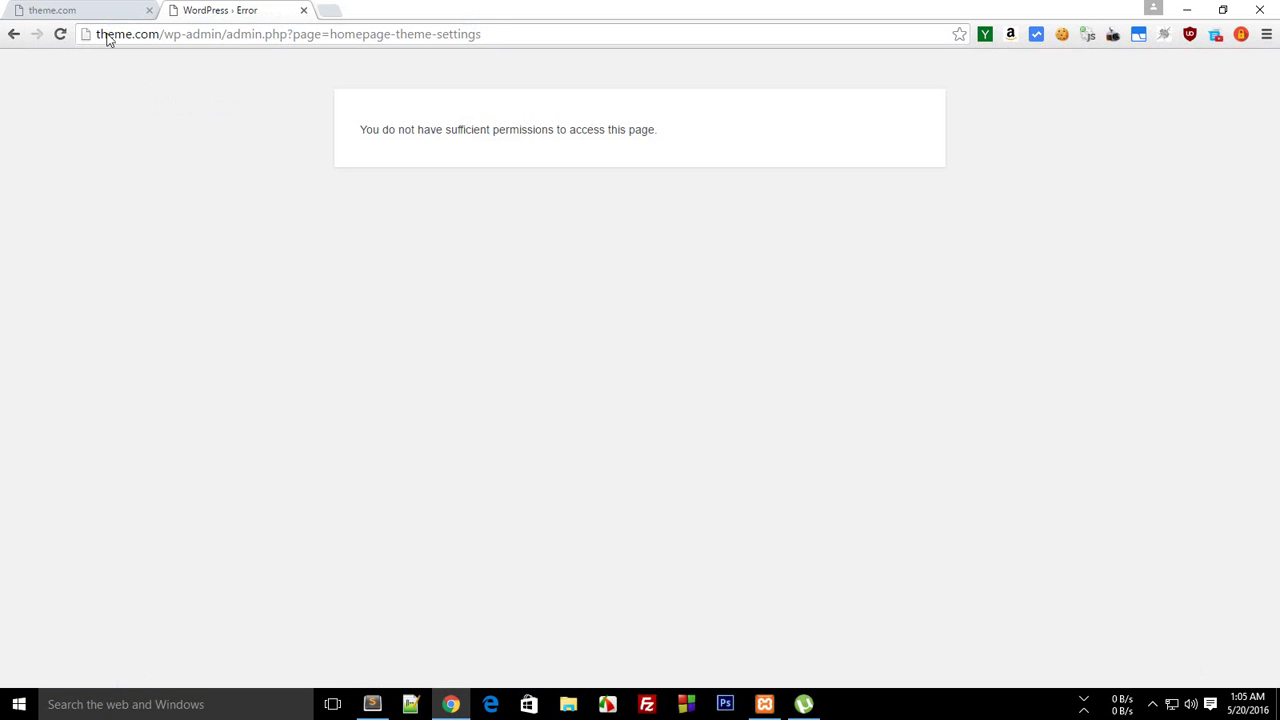
click(14, 34)
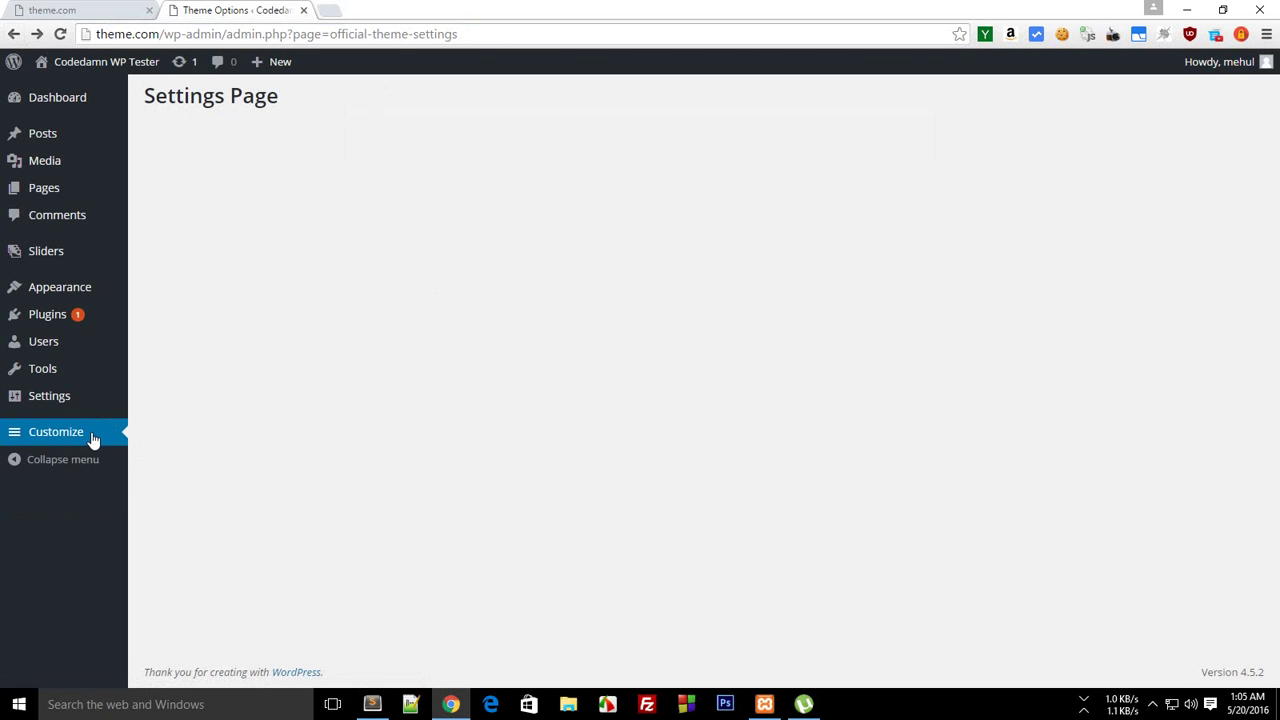
click(477, 36)
mouse_move(477, 36)
mouse_down()
mouse_move(400, 50)
mouse_move(90, 36)
mouse_up()
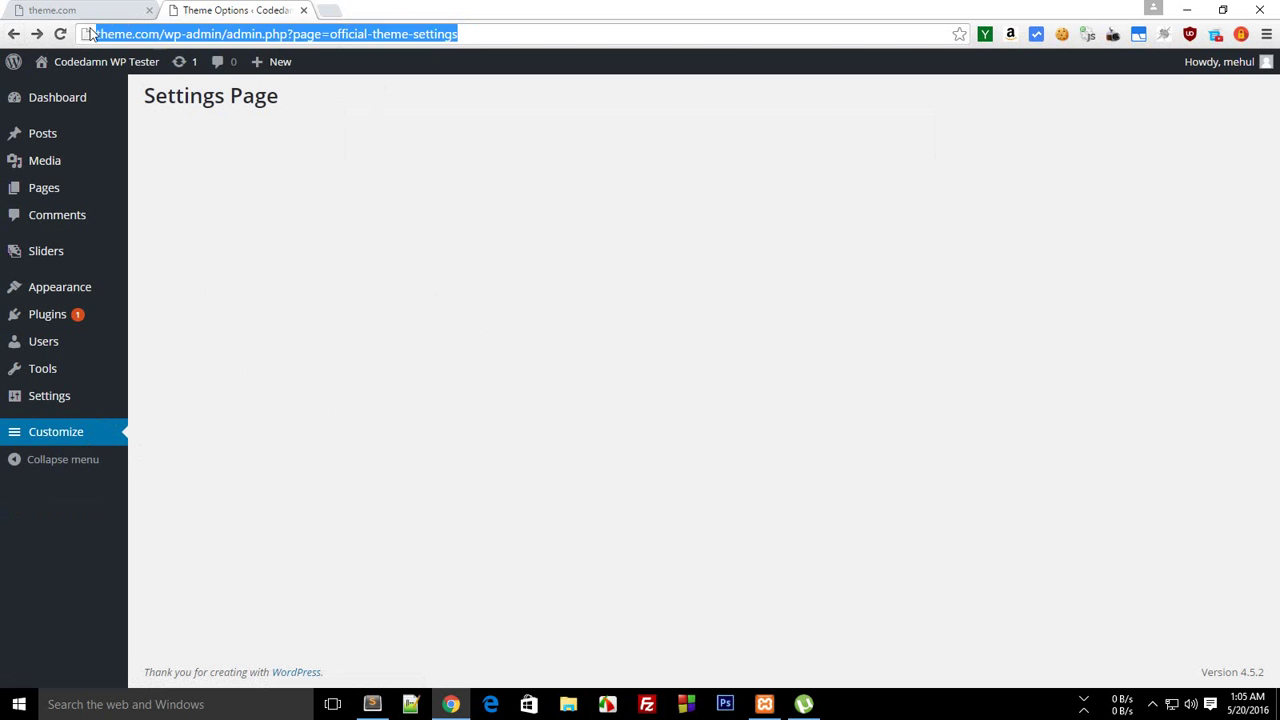
click(503, 331)
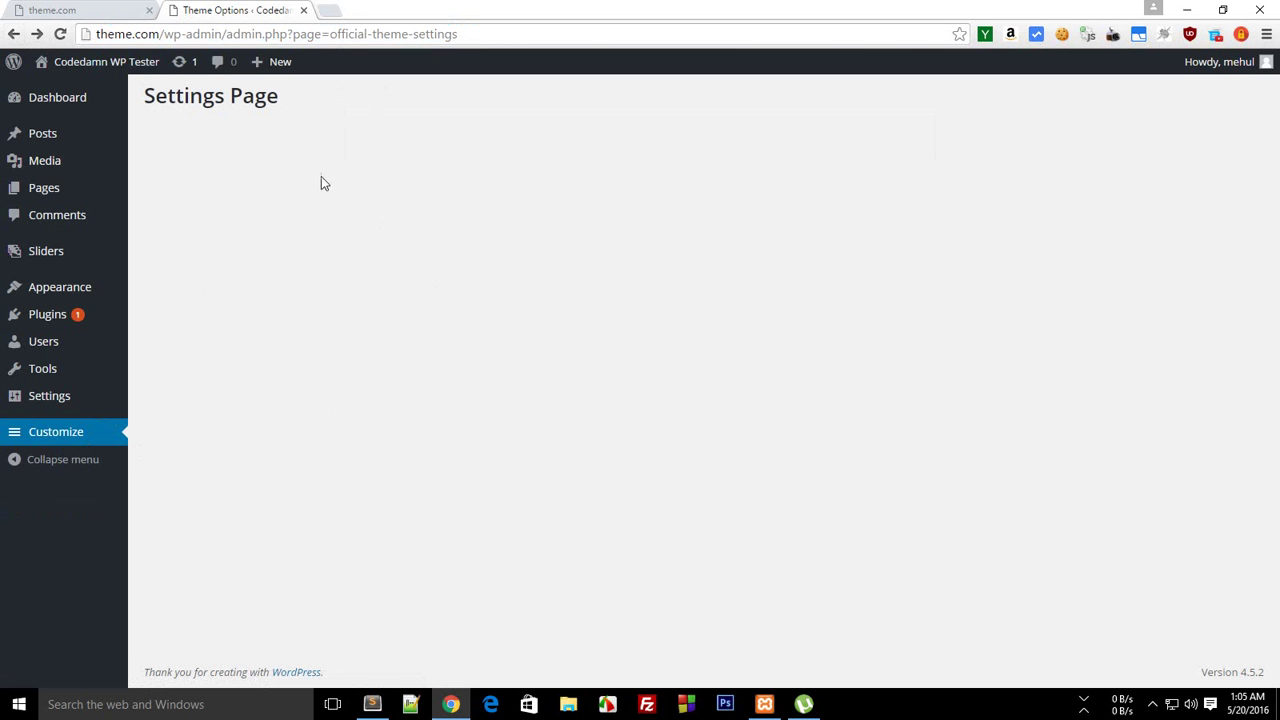
Duplicate the Homepage add_submenu_page line below itself and save
key(alt+Tab)
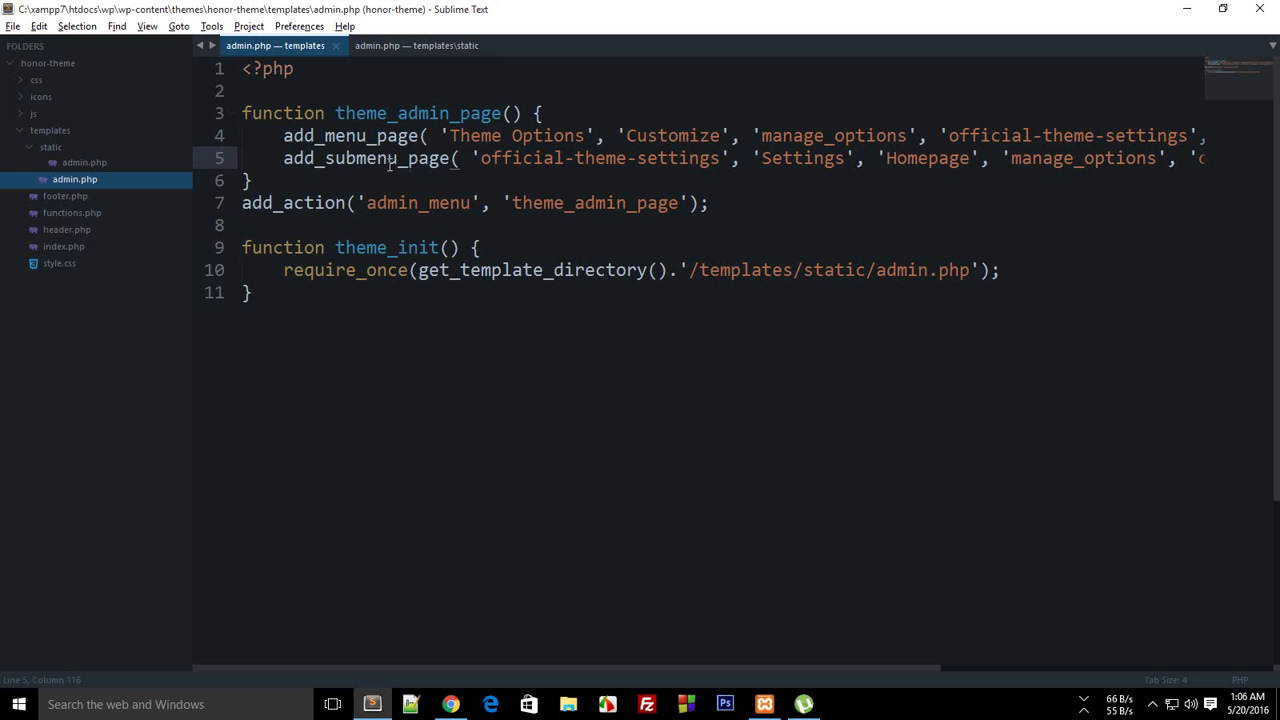
double_click(340, 160)
drag(314, 160, 443, 165)
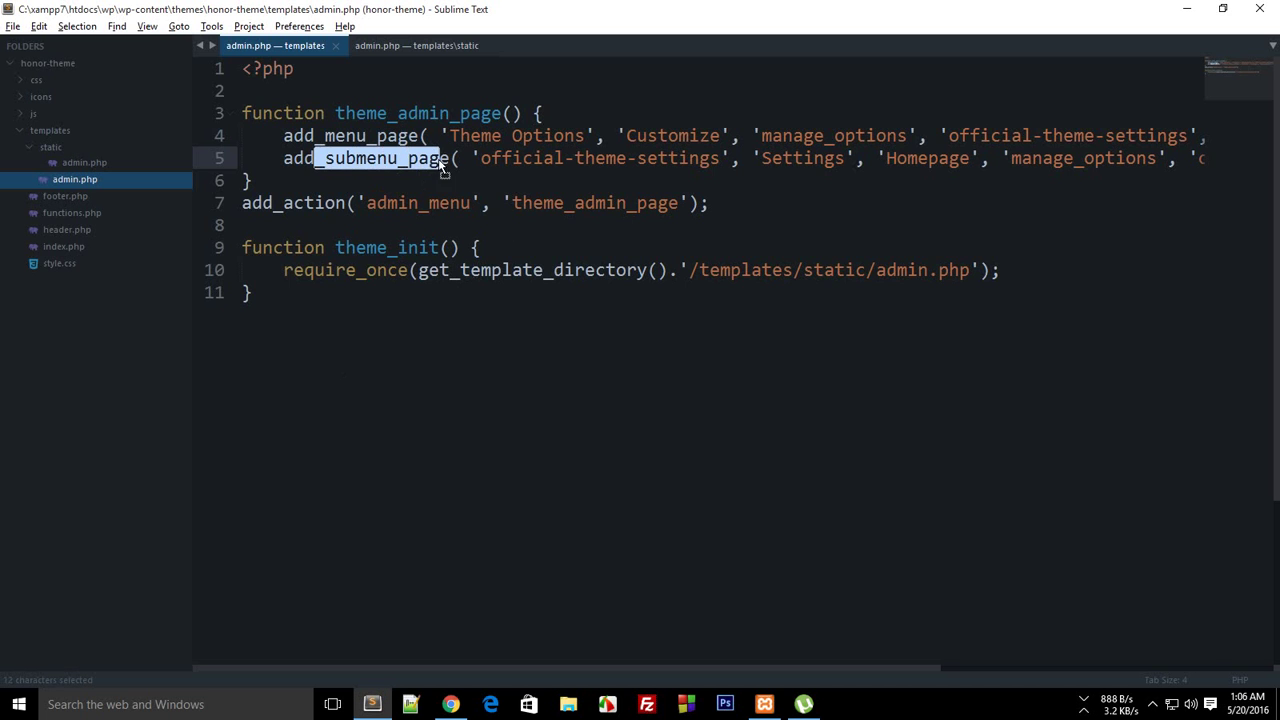
click(658, 509)
drag(284, 160, 1255, 177)
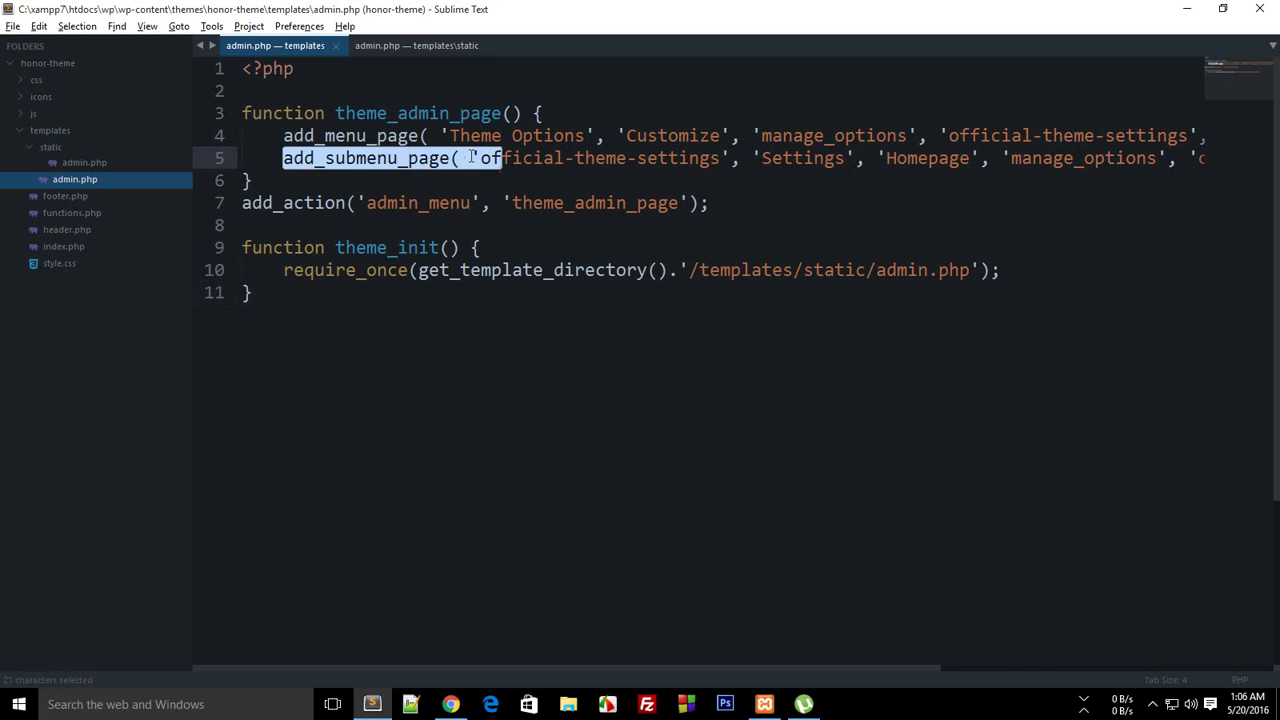
key(ctrl+c)
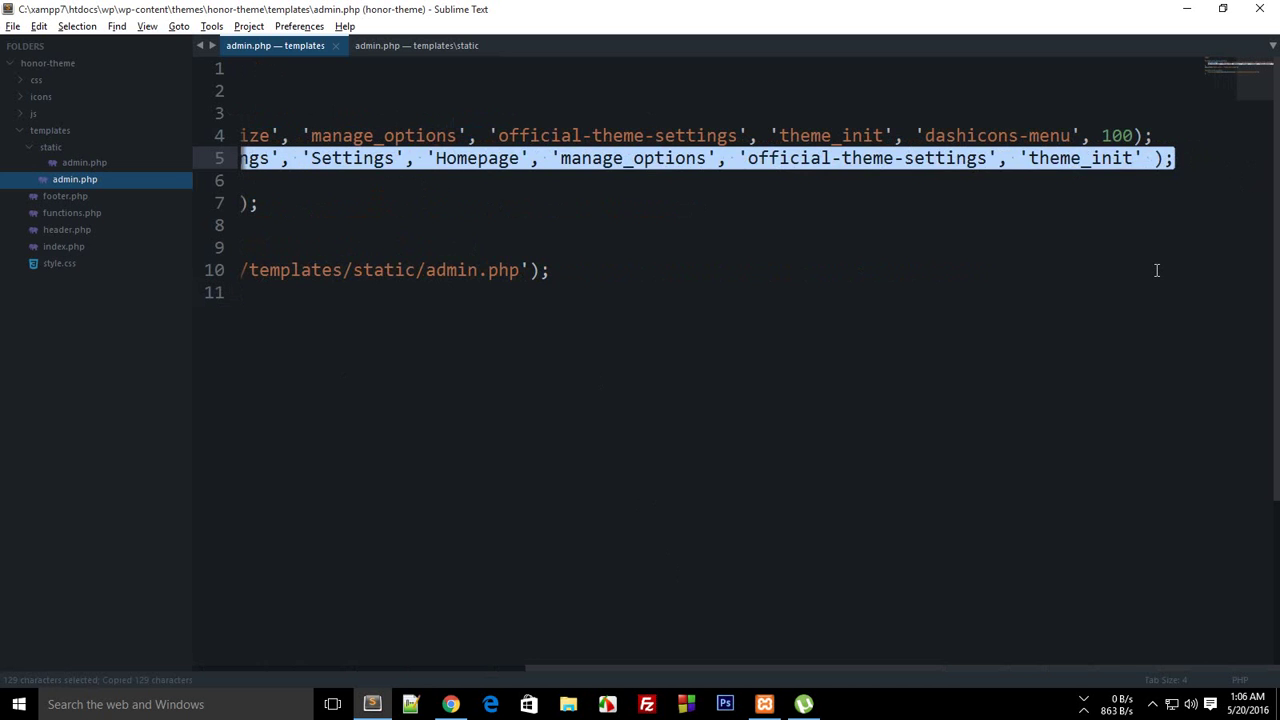
key(End)
key(Return)
key(ctrl+v)
key(ctrl+s)
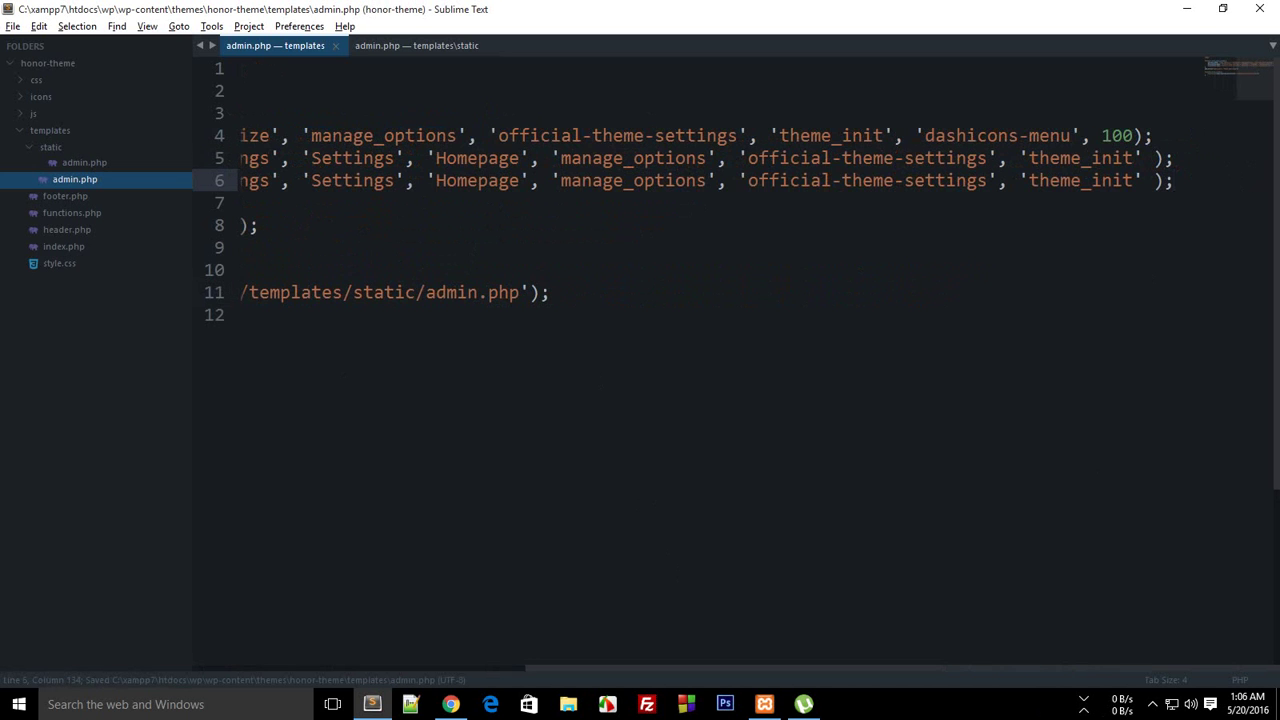
Change the copy's page title to 'Settings 2' and menu title to 'Posts'
drag(994, 668, 664, 668)
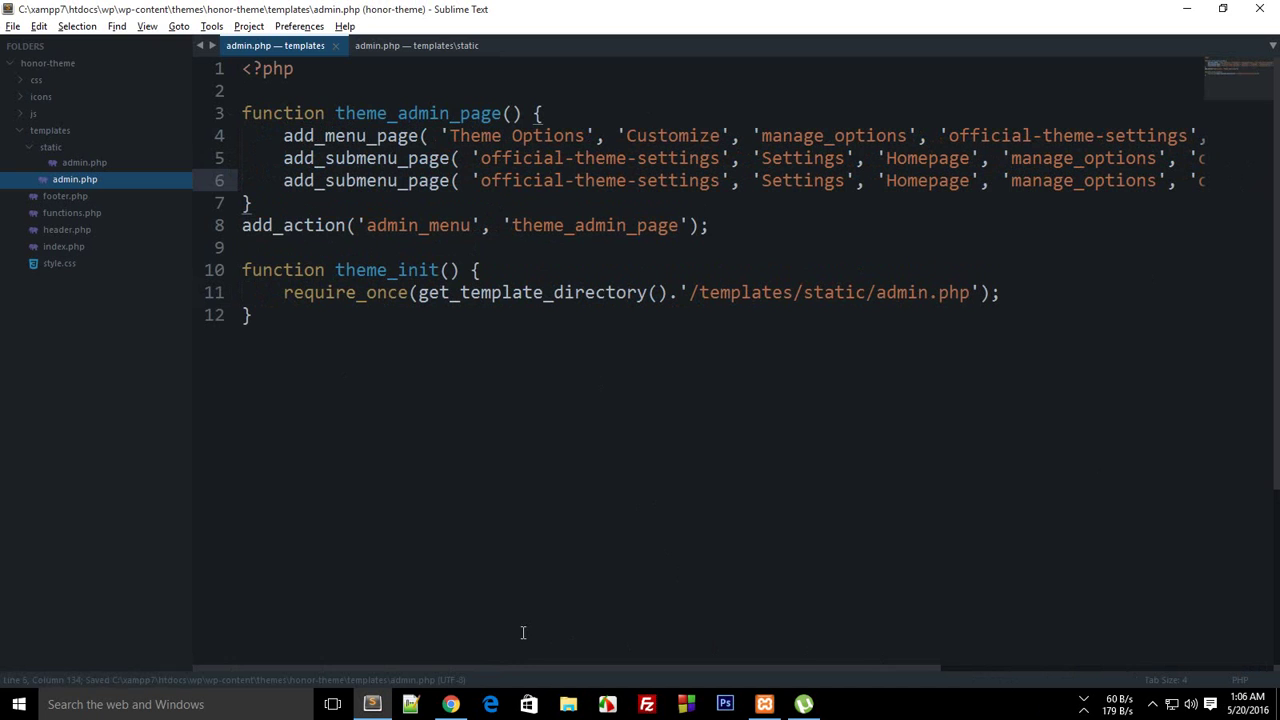
drag(480, 181, 708, 181)
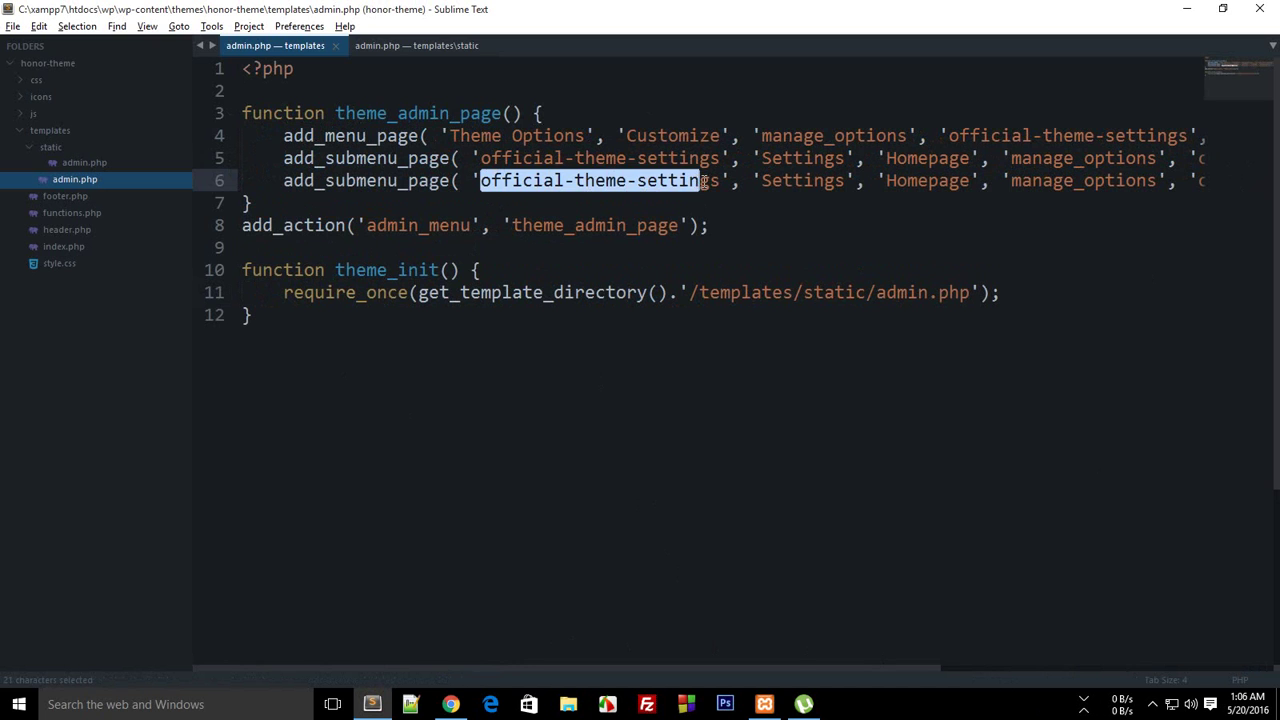
click(720, 181)
double_click(813, 181)
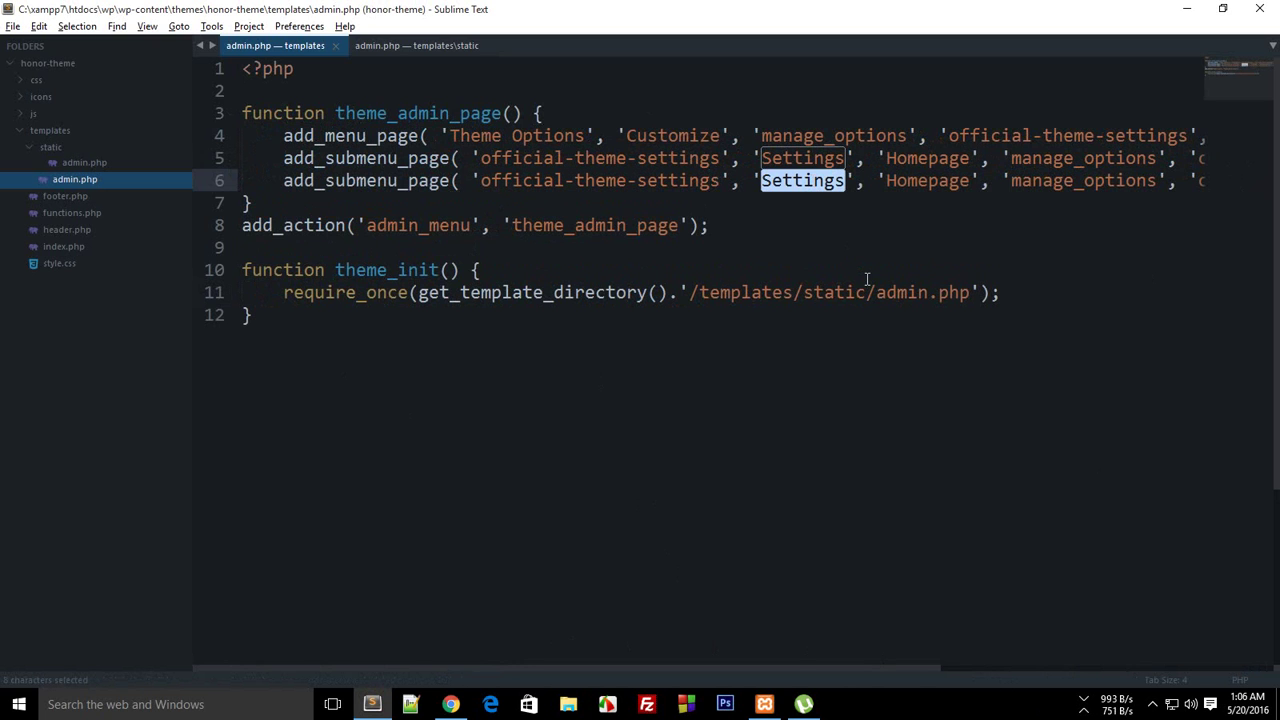
key(Right)
text(2)
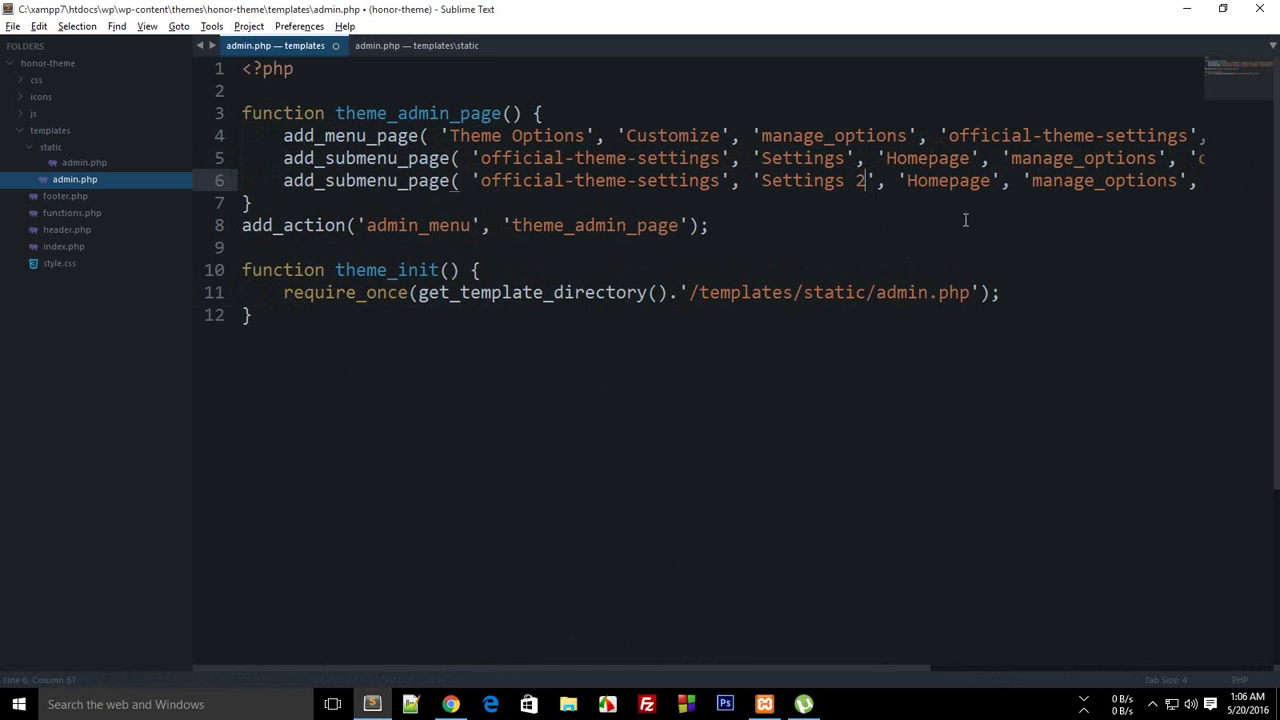
key(ctrl+s)
text(Pos)
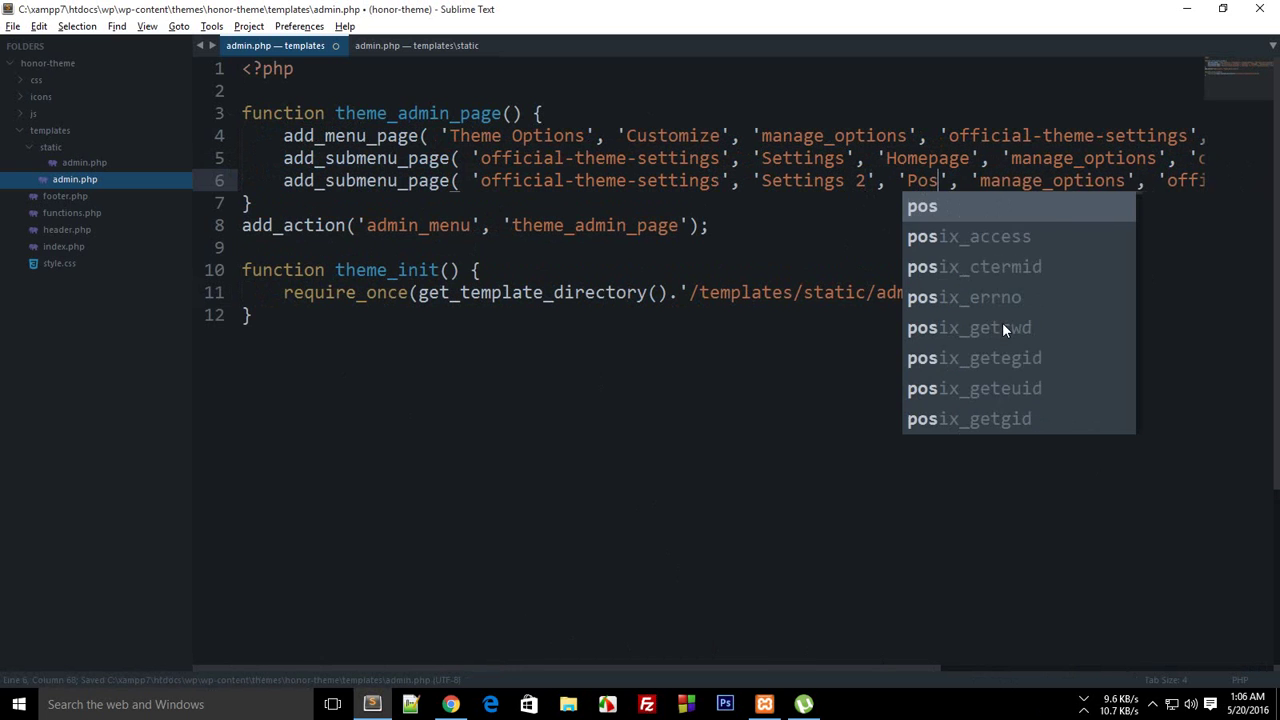
text(ts)
key(Escape)
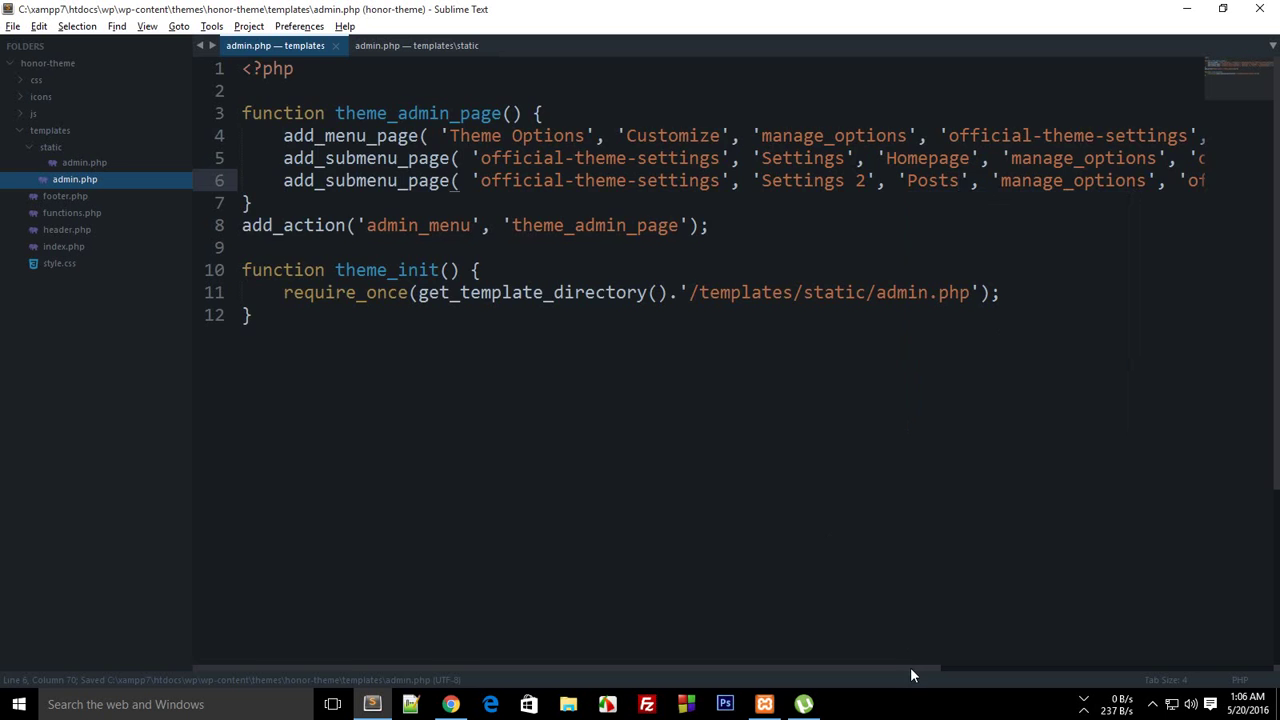
Set the copy's slug to 'post-theme-settings' and callback to 'theme_post_settings', saving
drag(910, 667, 1200, 667)
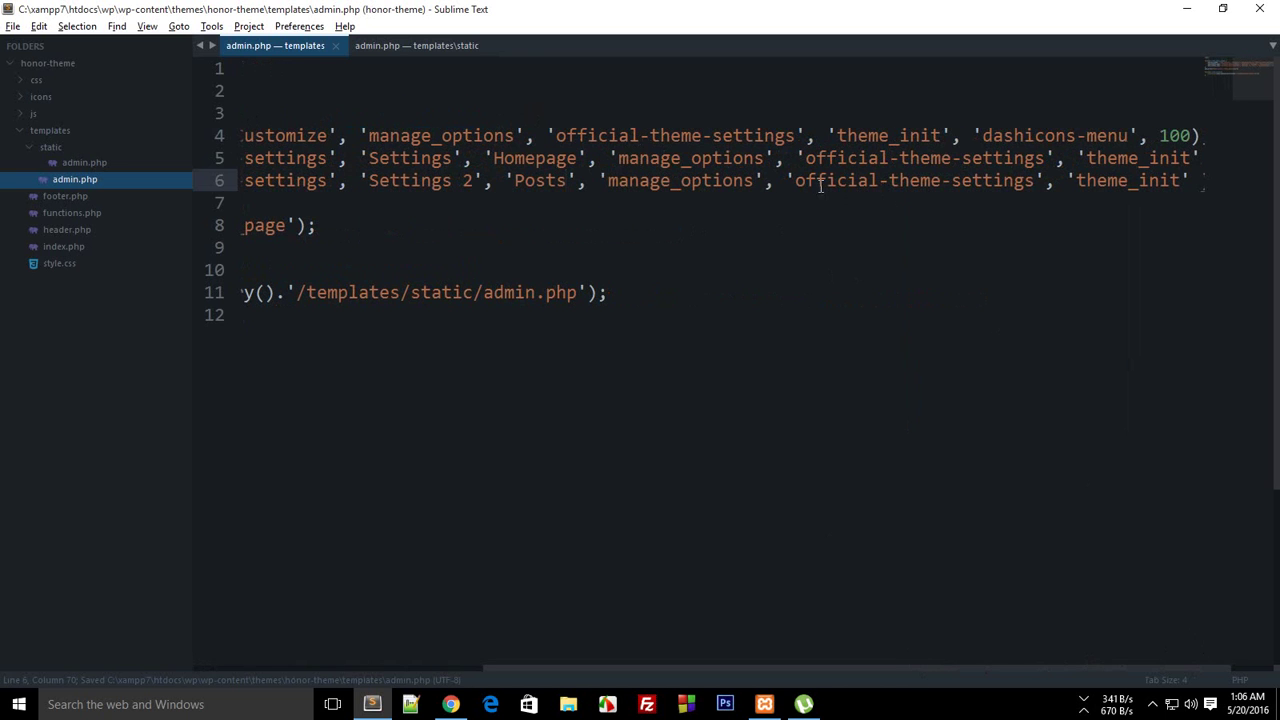
double_click(872, 183)
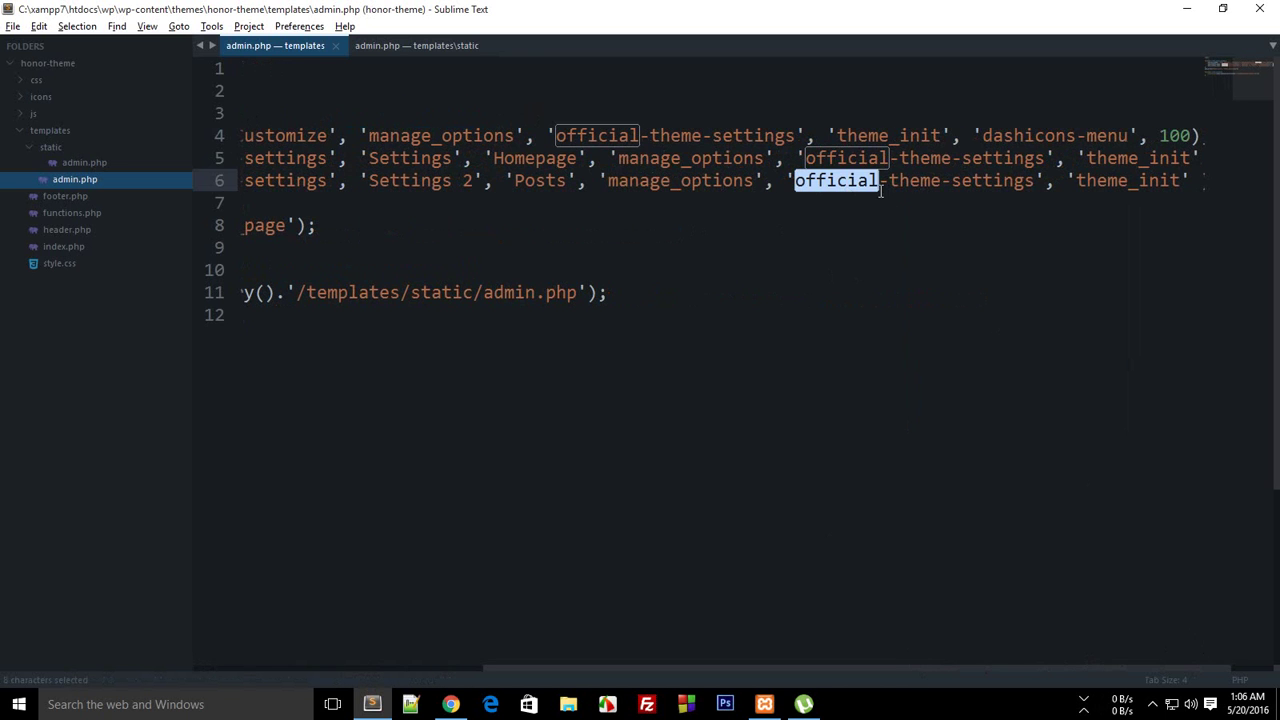
key(BackSpace)
text(post)
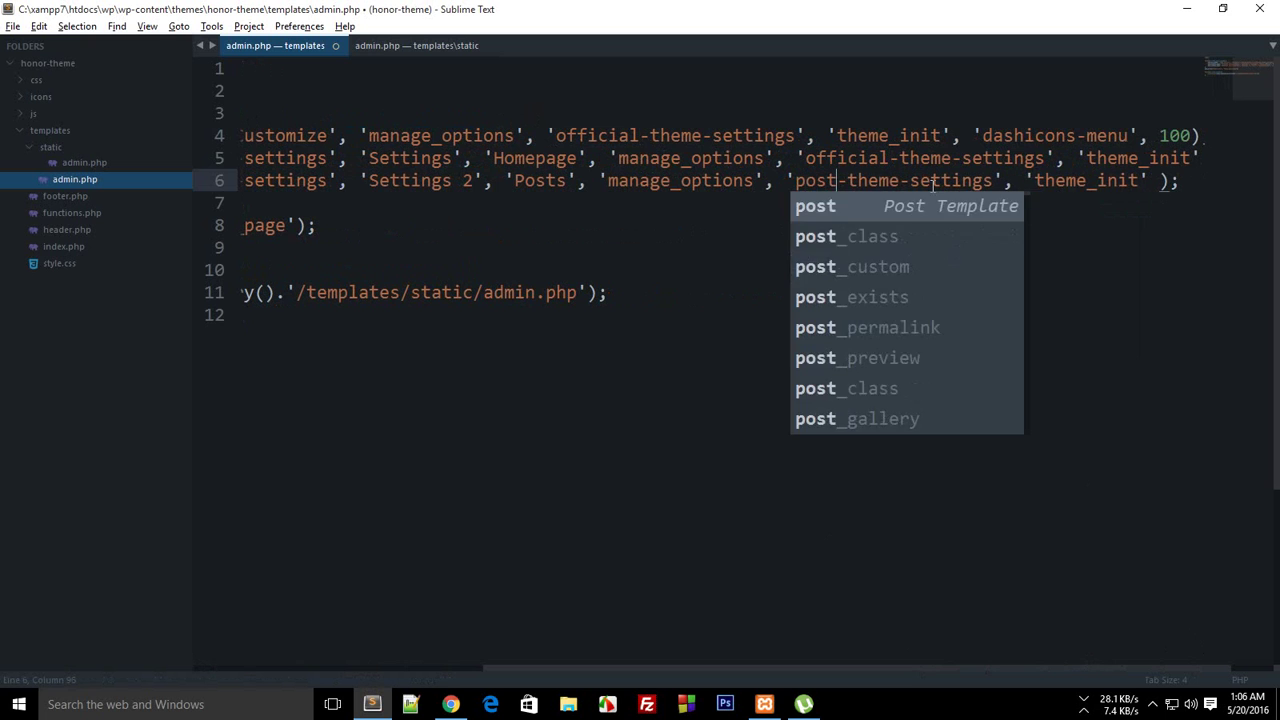
key(ctrl+s)
double_click(1108, 183)
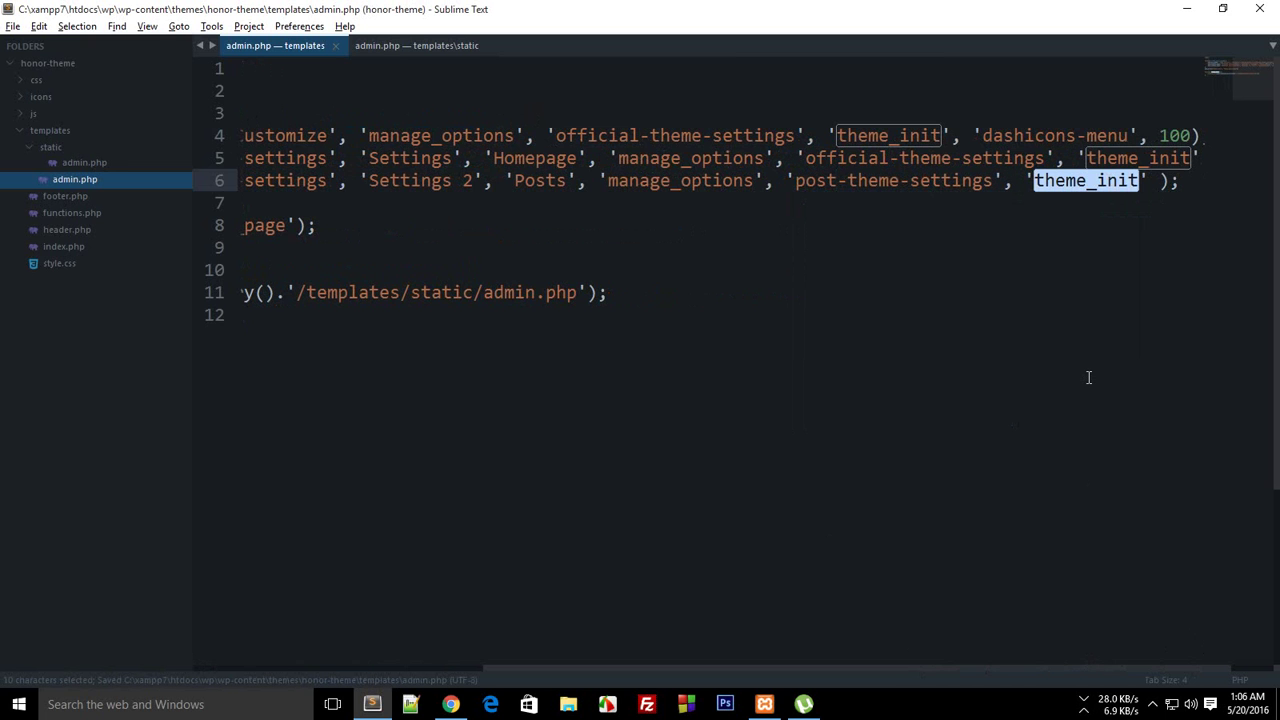
text(theme_pos)
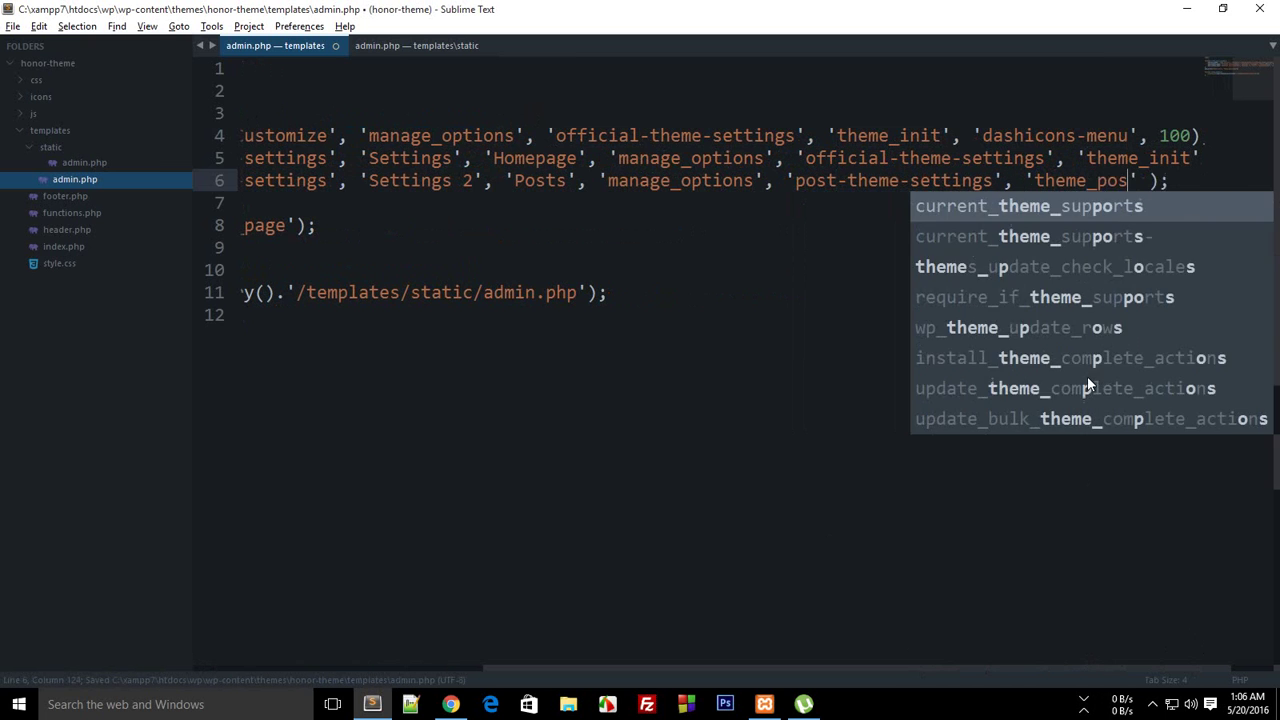
text(t_settings)
key(ctrl+s)
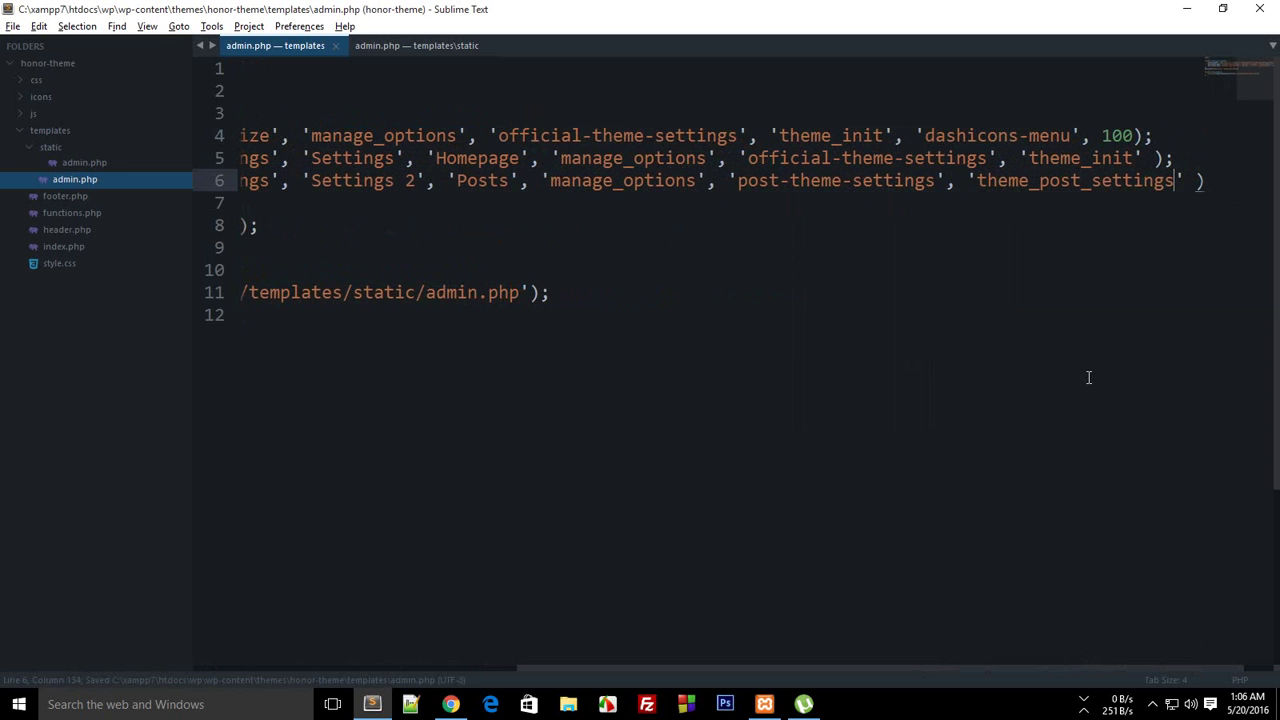
Add an empty theme_post_settings() function below theme_init and save admin.php
double_click(1085, 180)
key(ctrl+c)
drag(905, 672, 443, 629)
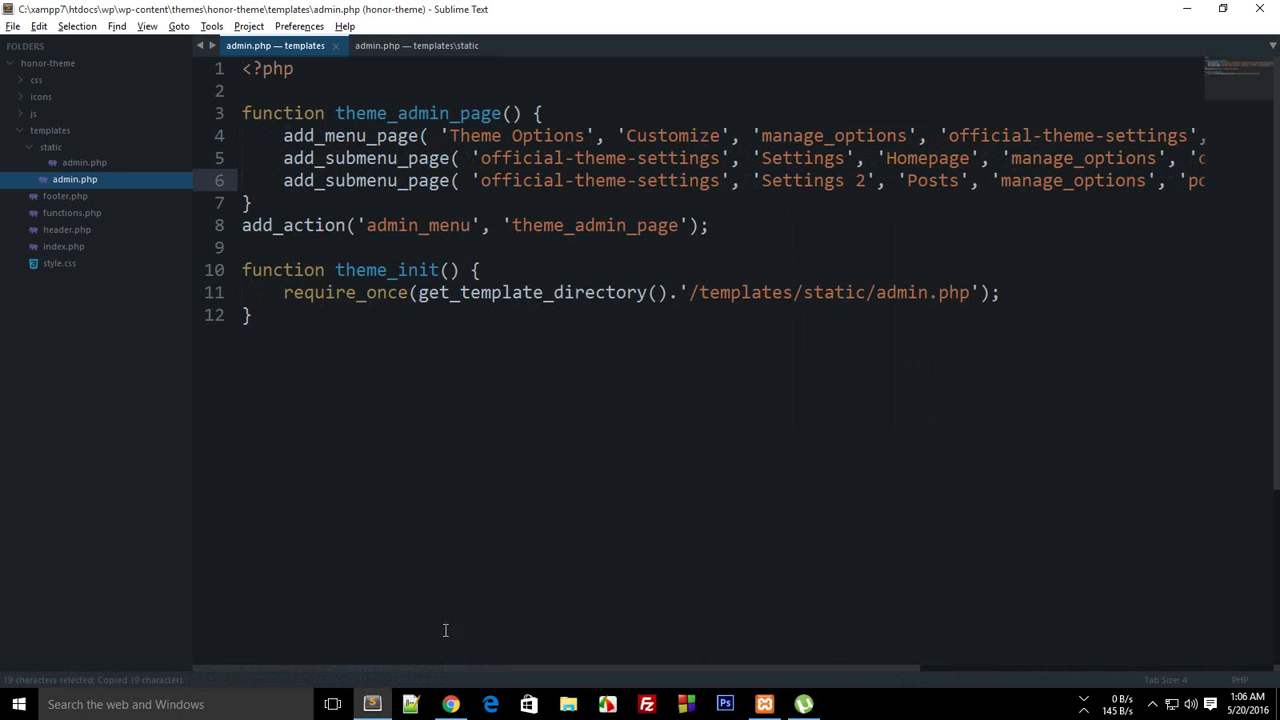
click(357, 362)
key(Return)
key(Return)
text(function)
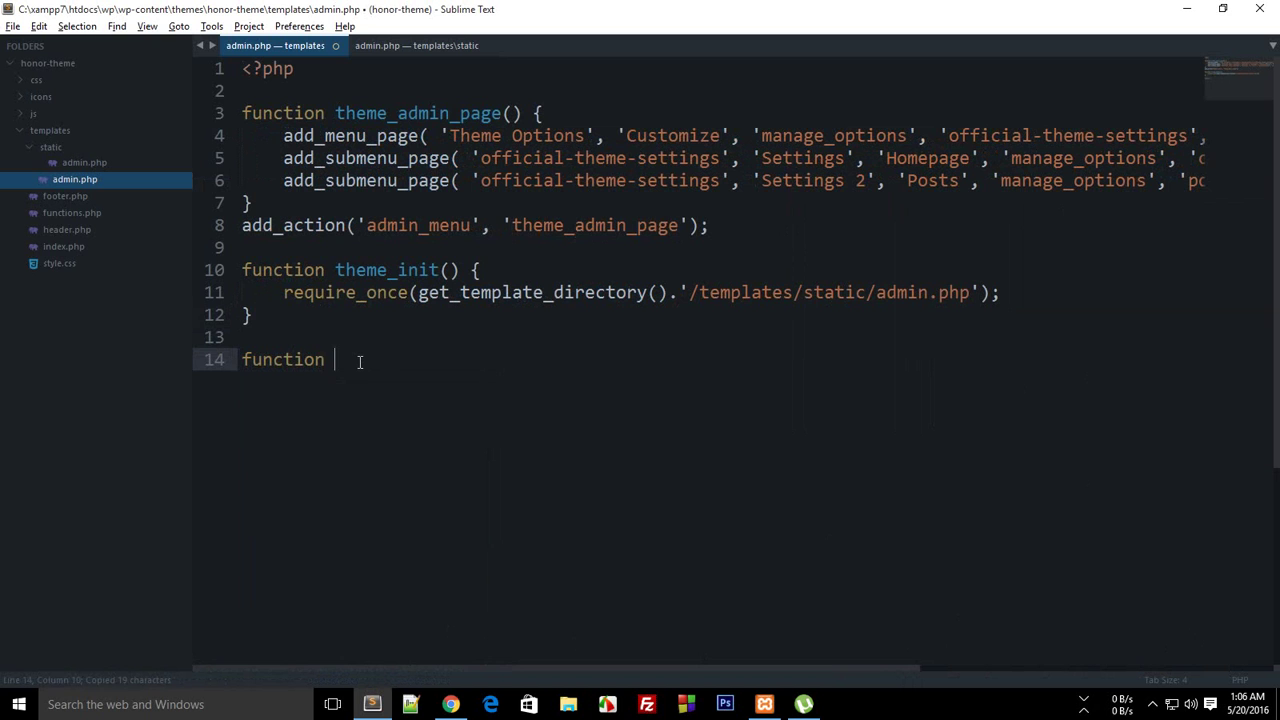
key(ctrl+v)
text(() {)
key(Return)
key(ctrl+s)
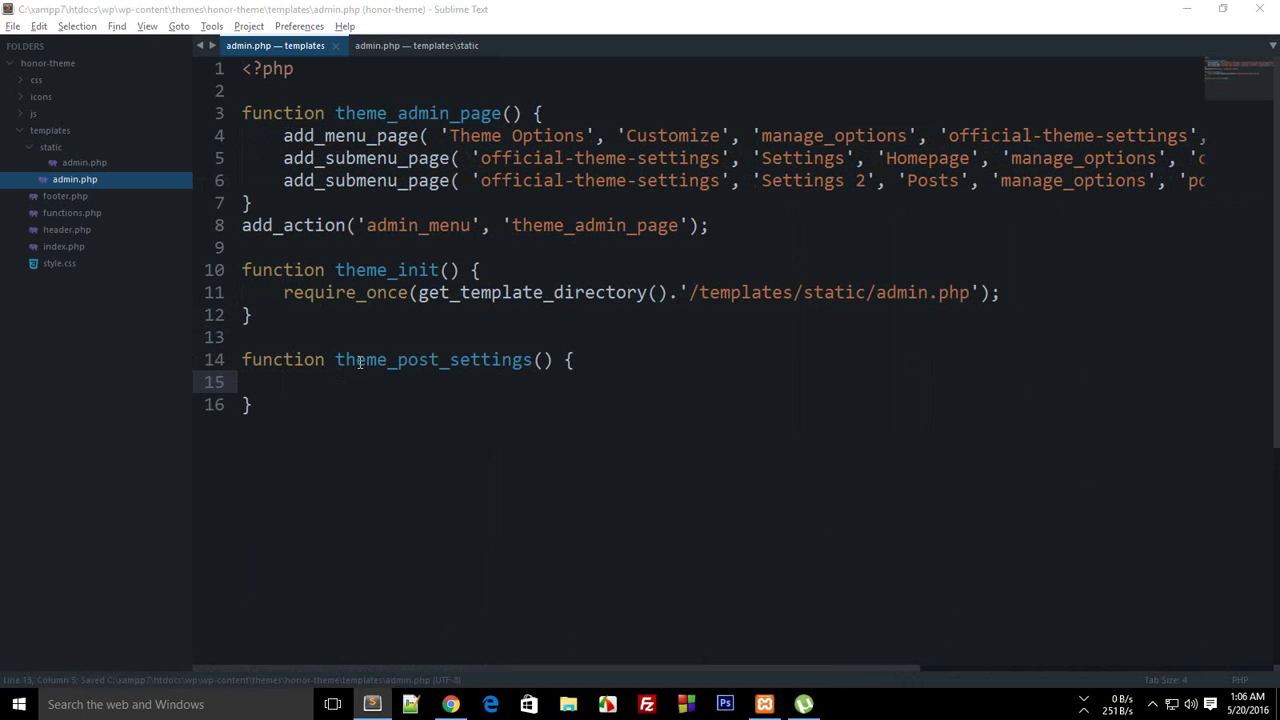
key(alt+Tab)
click(295, 34)
Reload the admin, open Customize > Posts then Homepage, and return to Sublime Text
key(Return)
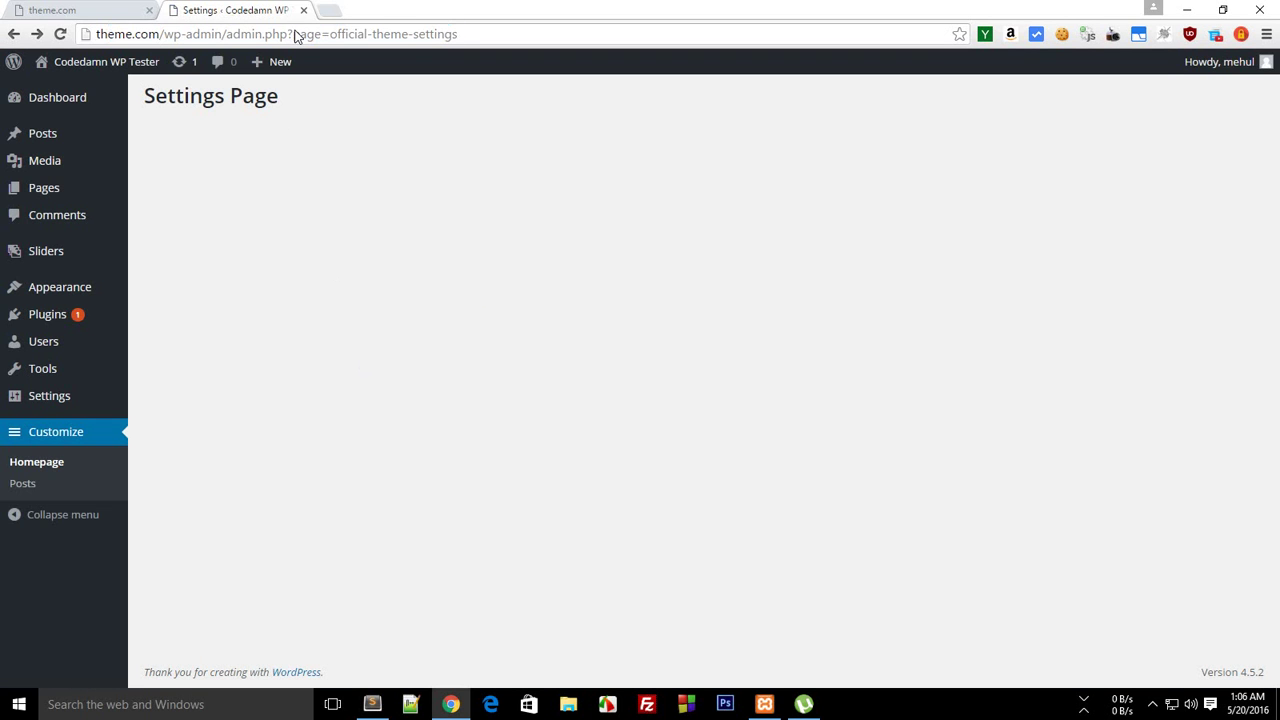
click(36, 487)
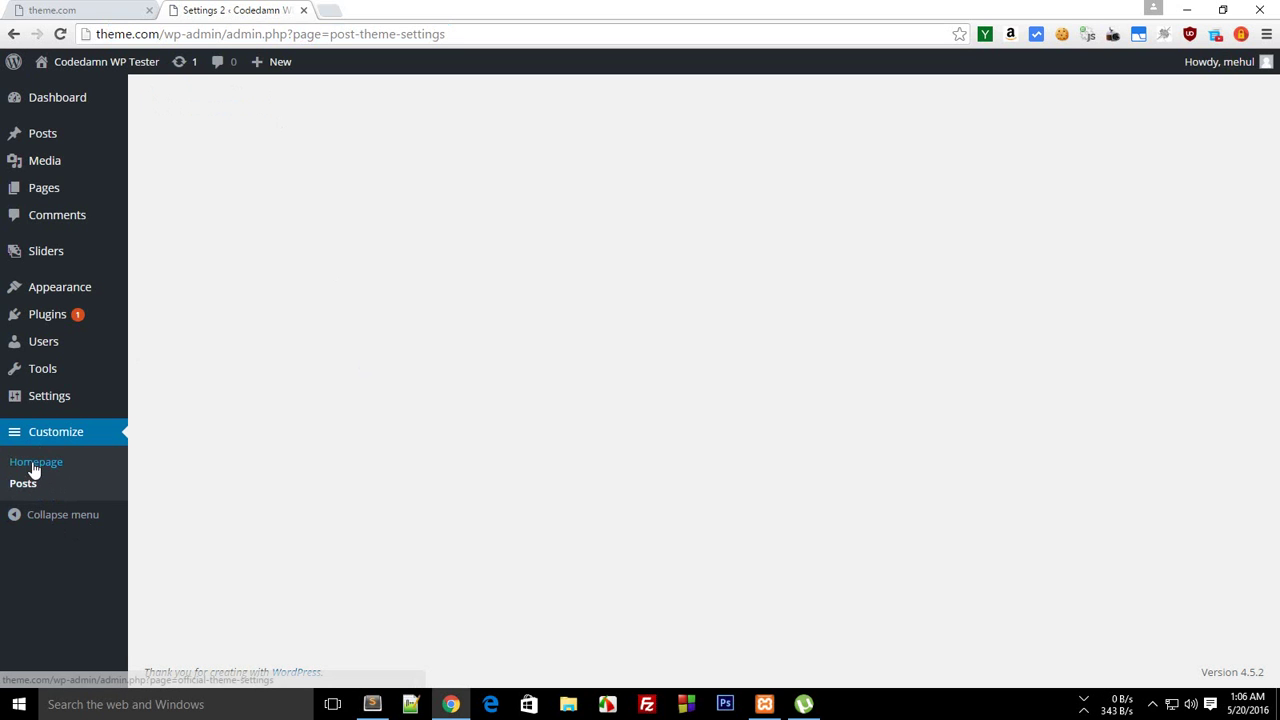
click(33, 470)
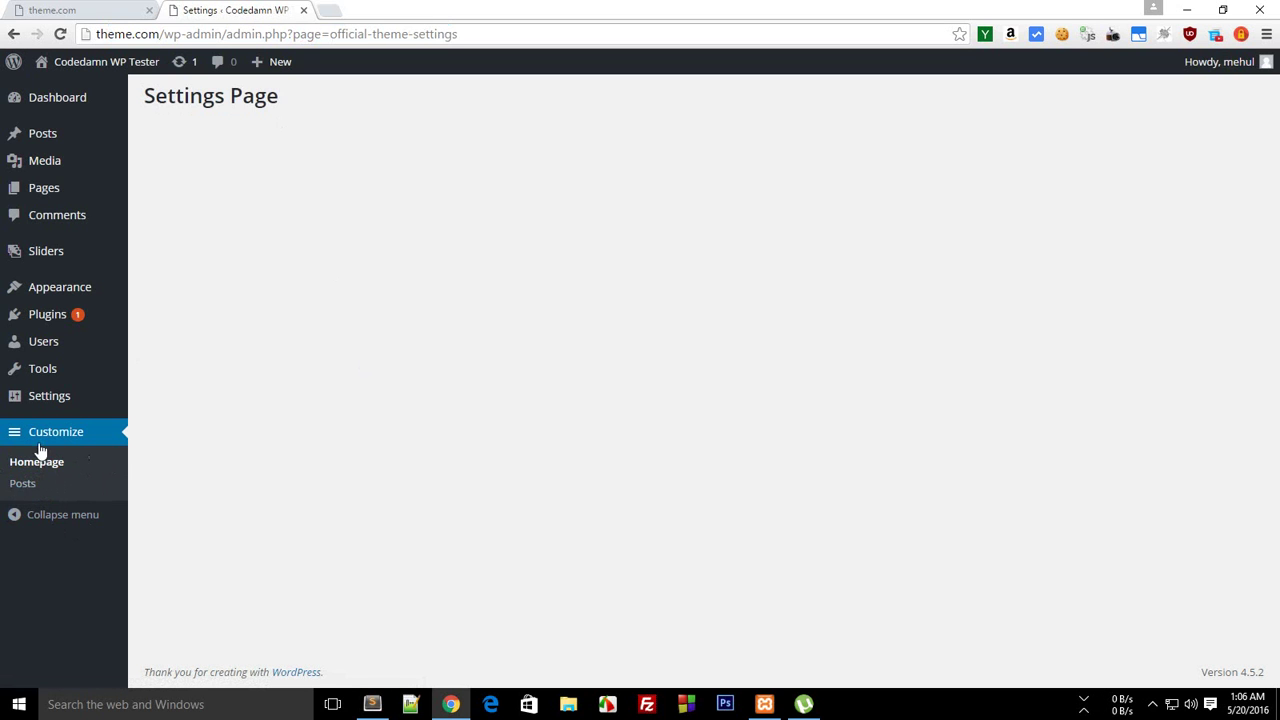
click(372, 704)
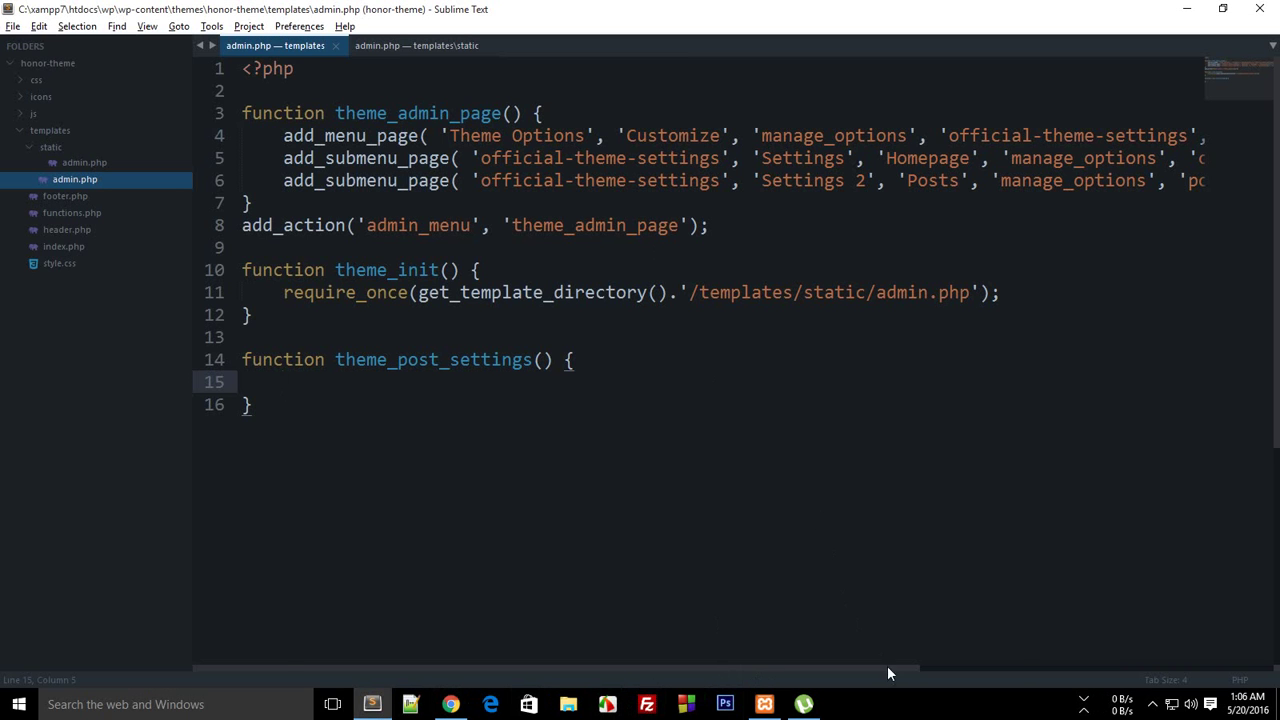
Select 'Homepage' in the first submenu call and check the Posts and Homepage settings pages in the browser
mouse_move(888, 668)
mouse_down()
mouse_move(1017, 682)
mouse_move(908, 672)
mouse_move(1001, 669)
mouse_up()
double_click(926, 157)
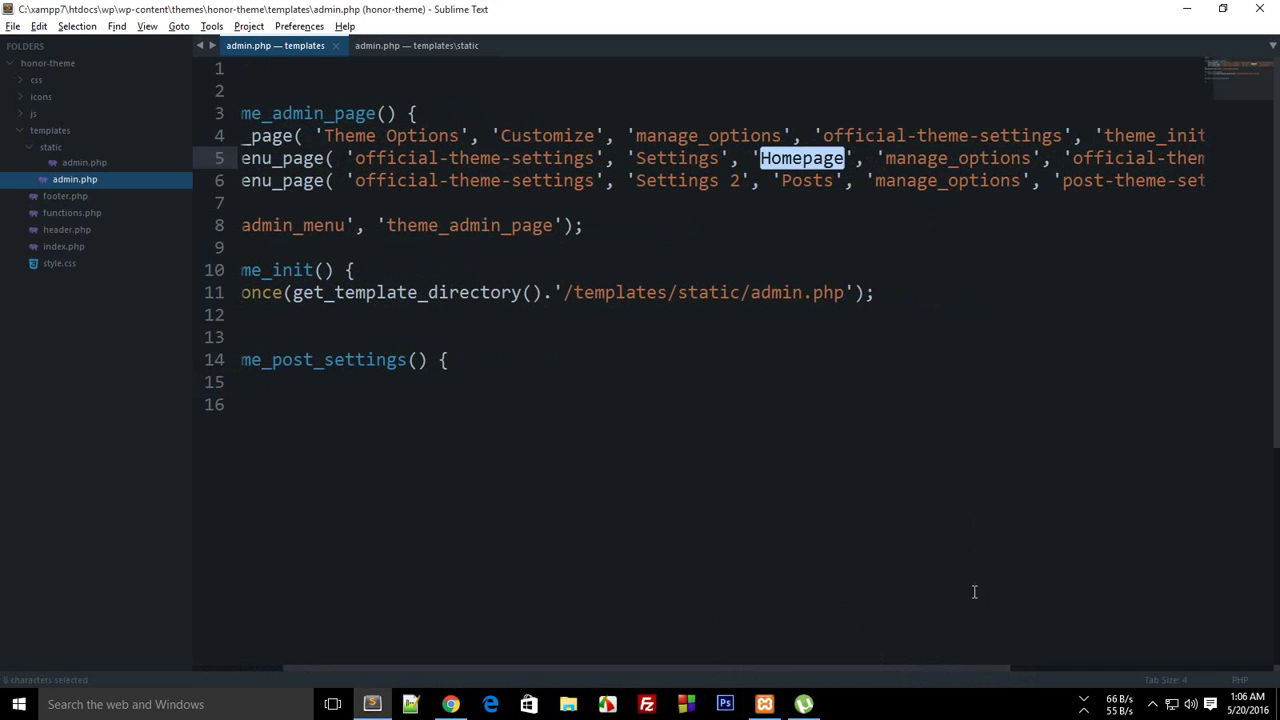
key(alt+Tab)
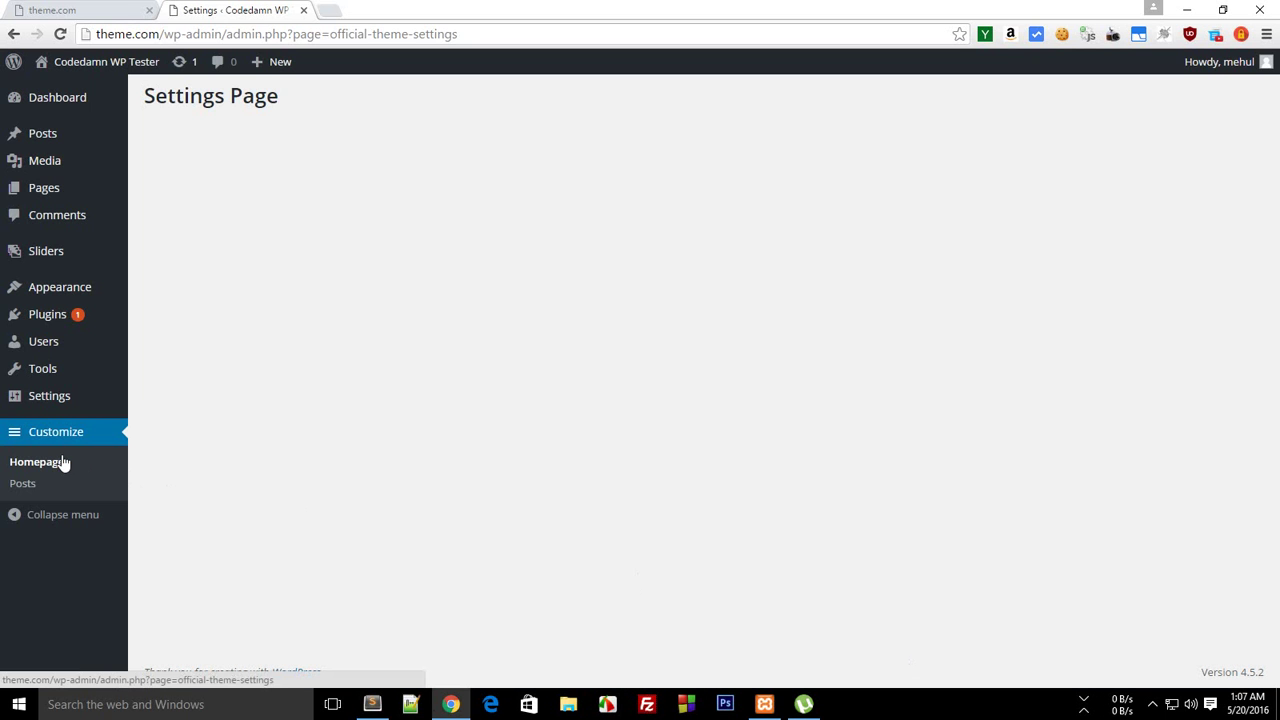
click(55, 482)
click(52, 464)
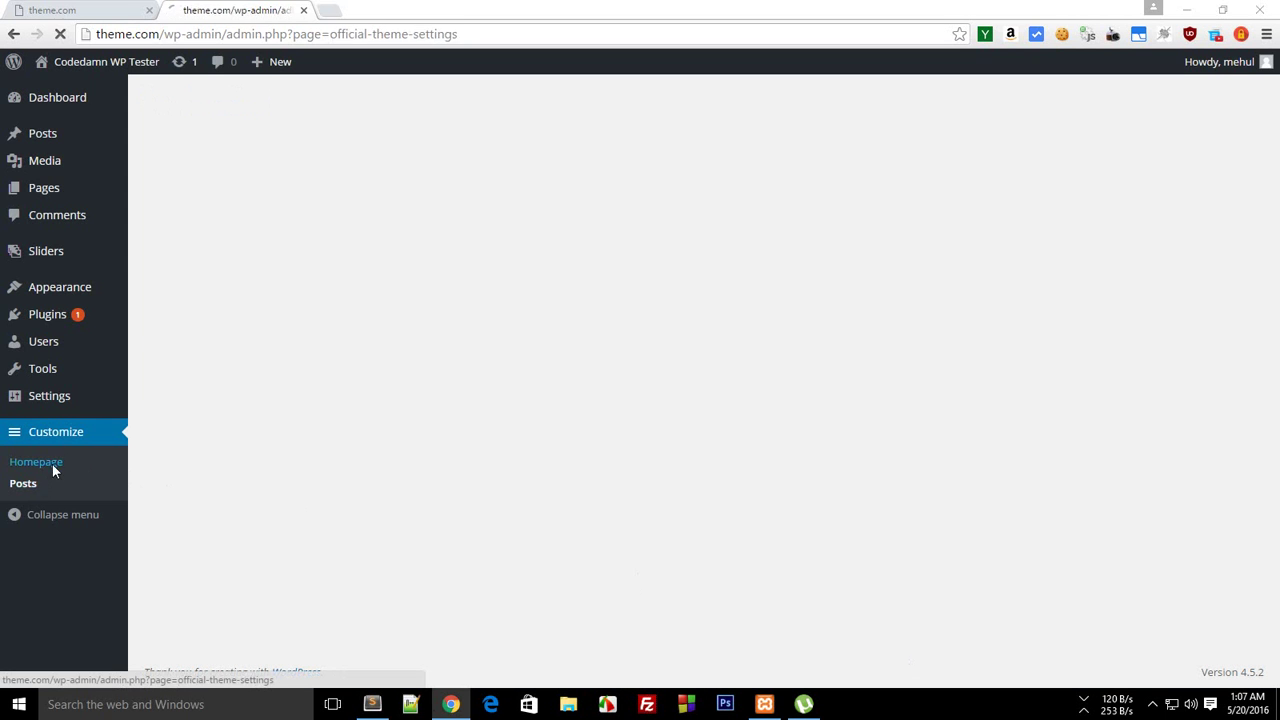
key(alt+Tab)
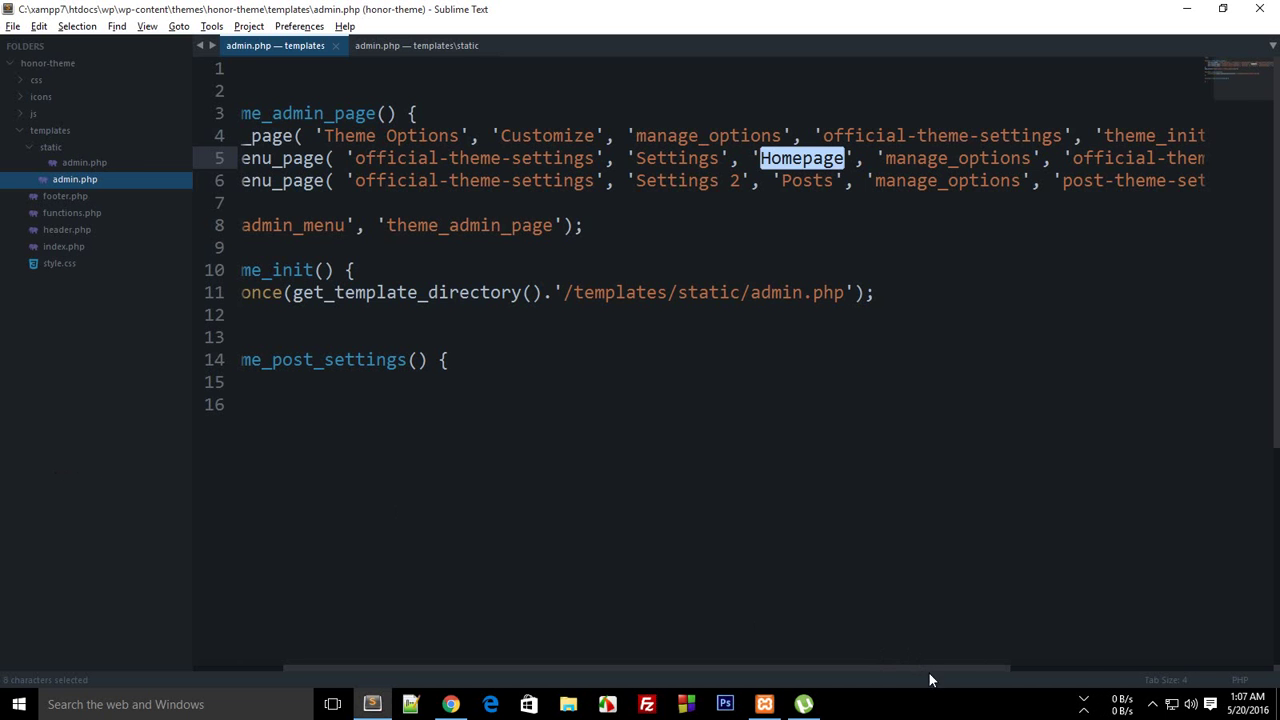
Compare the two add_submenu_page calls and the add_action line in admin.php against the browser
drag(996, 669, 1255, 669)
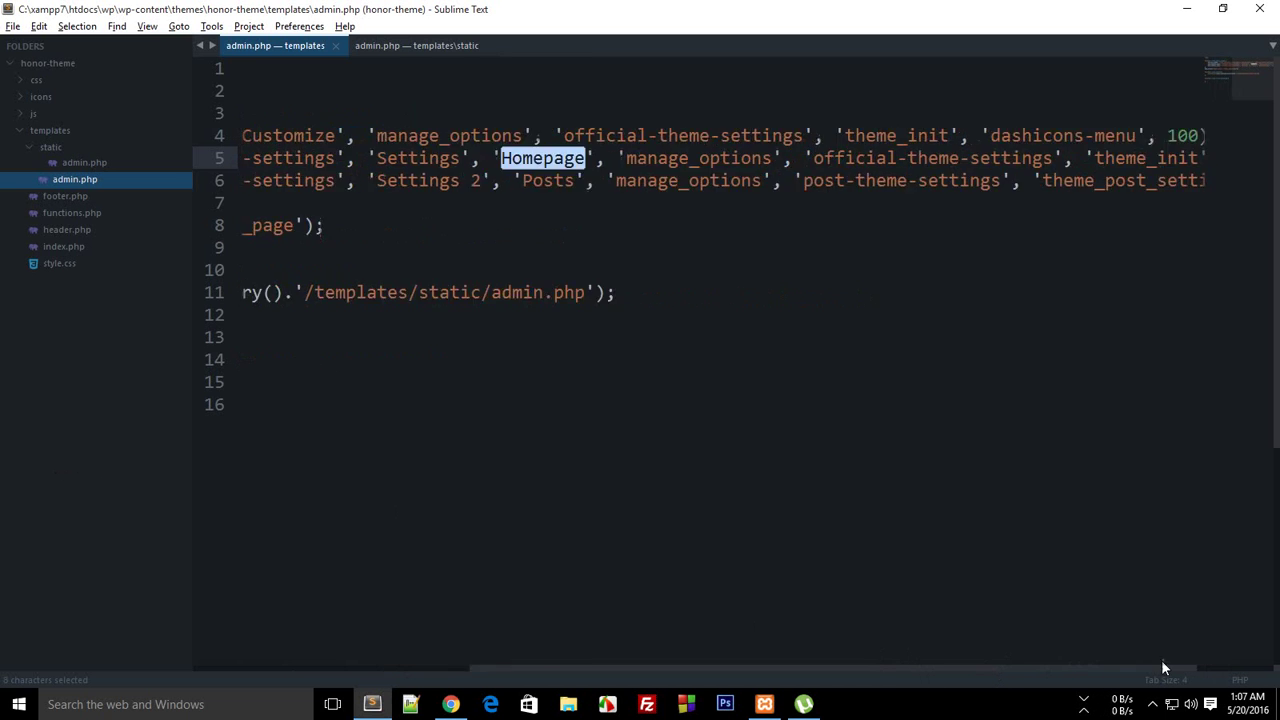
scroll(475, 580, left, 5)
double_click(348, 184)
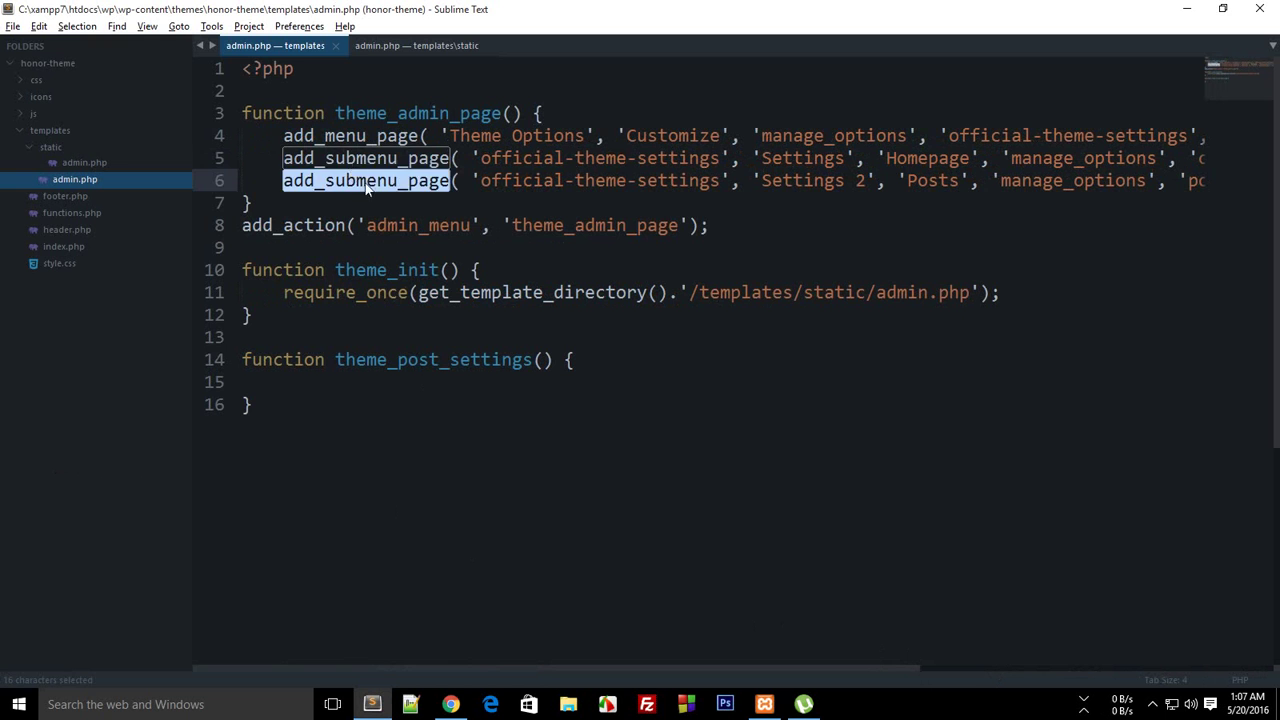
click(389, 226)
key(alt+Tab)
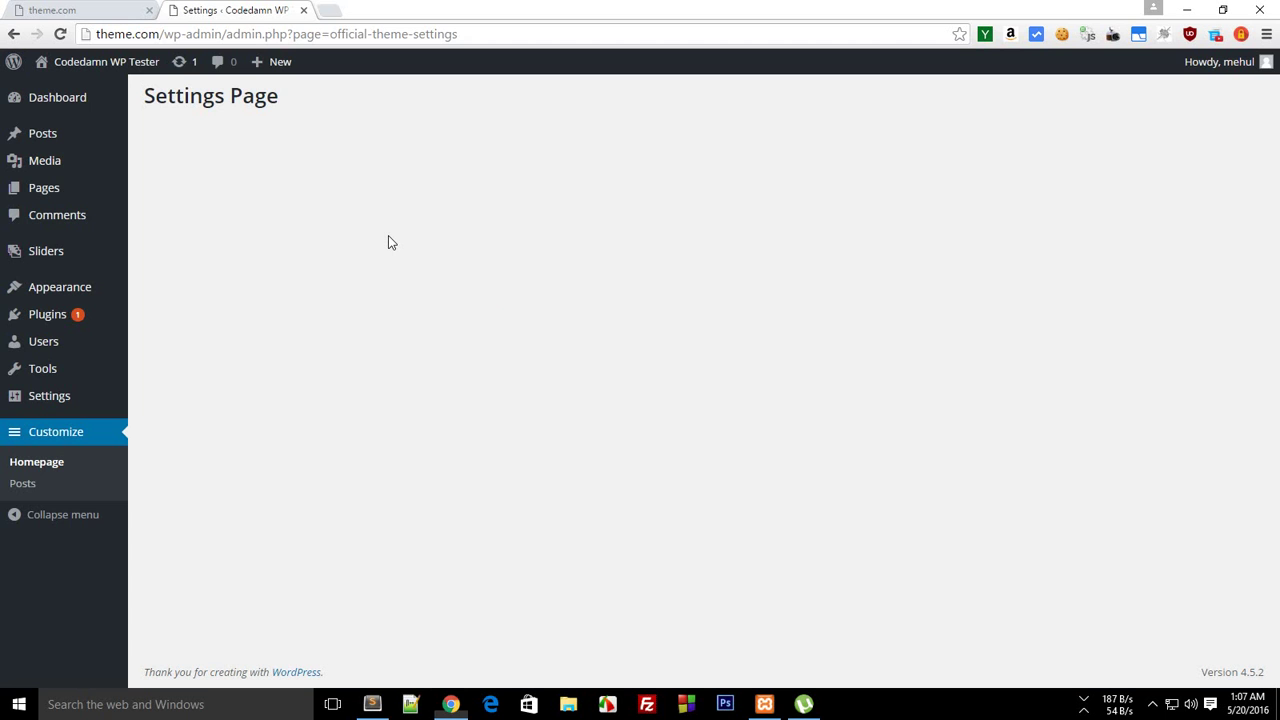
key(alt+Tab)
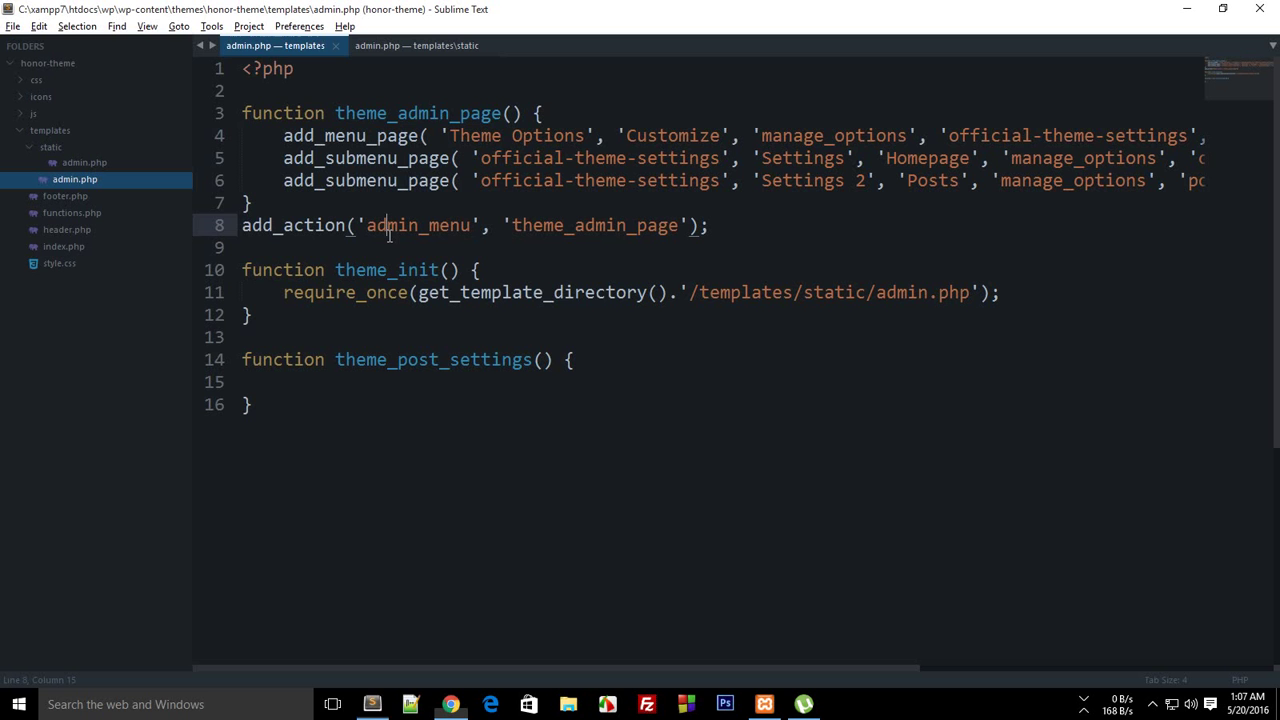
Insert a blank line between theme_admin_page's closing brace and add_action, then save admin.php
click(349, 194)
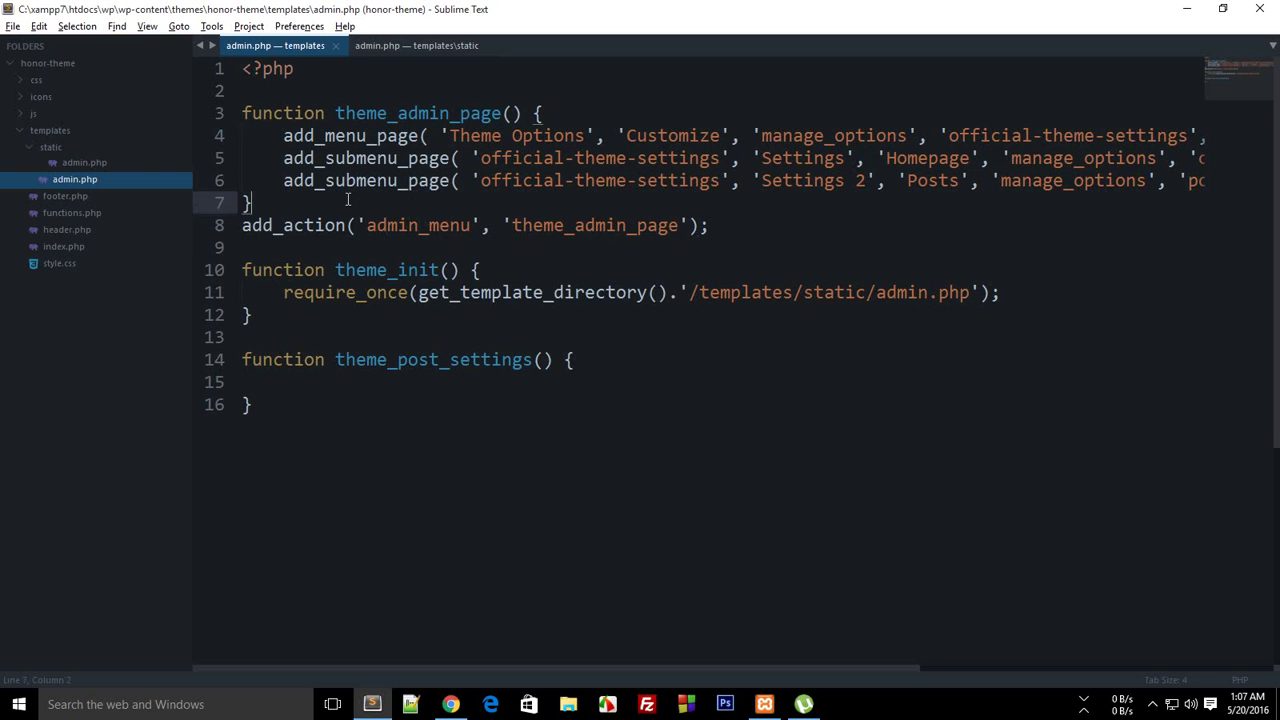
key(Return)
key(ctrl+s)
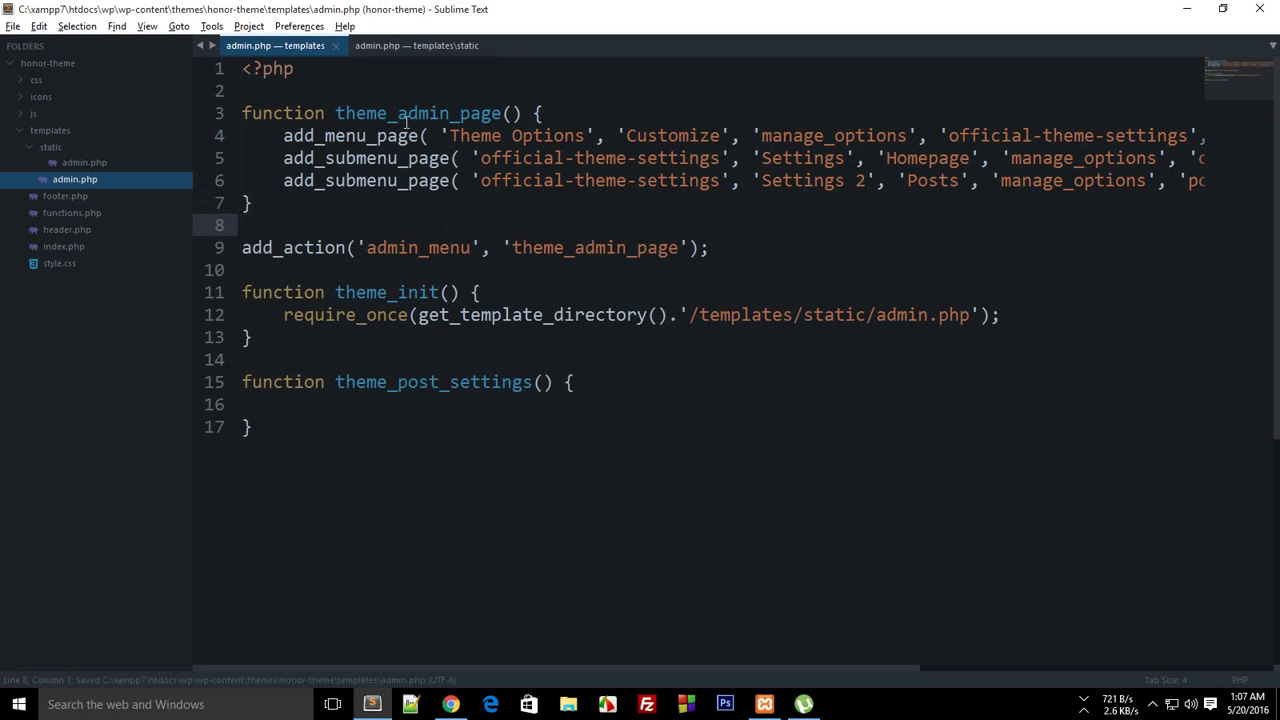